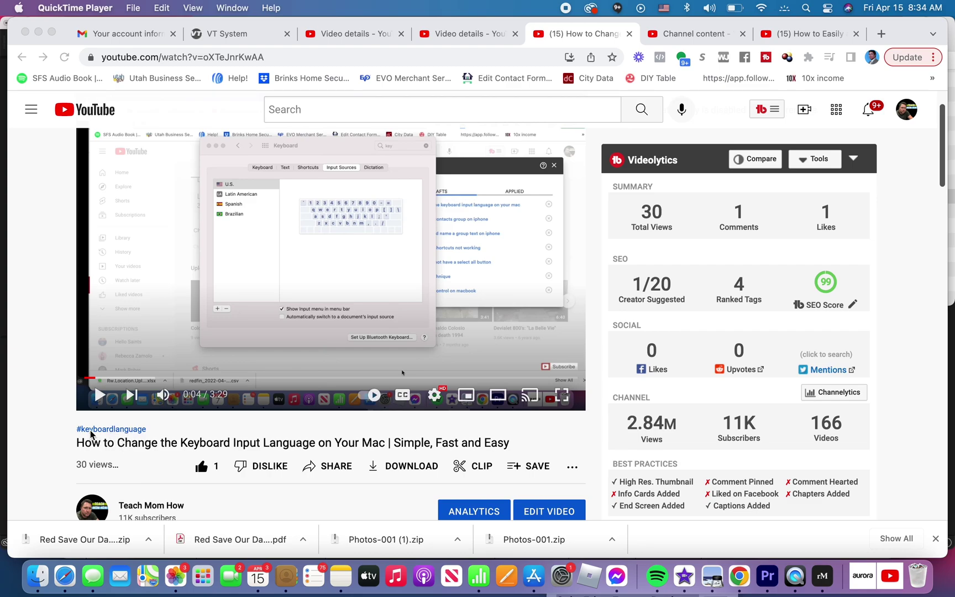
Step: Open the #keyboardlanguage hashtag results page from the keyboard input language video
click(50, 445)
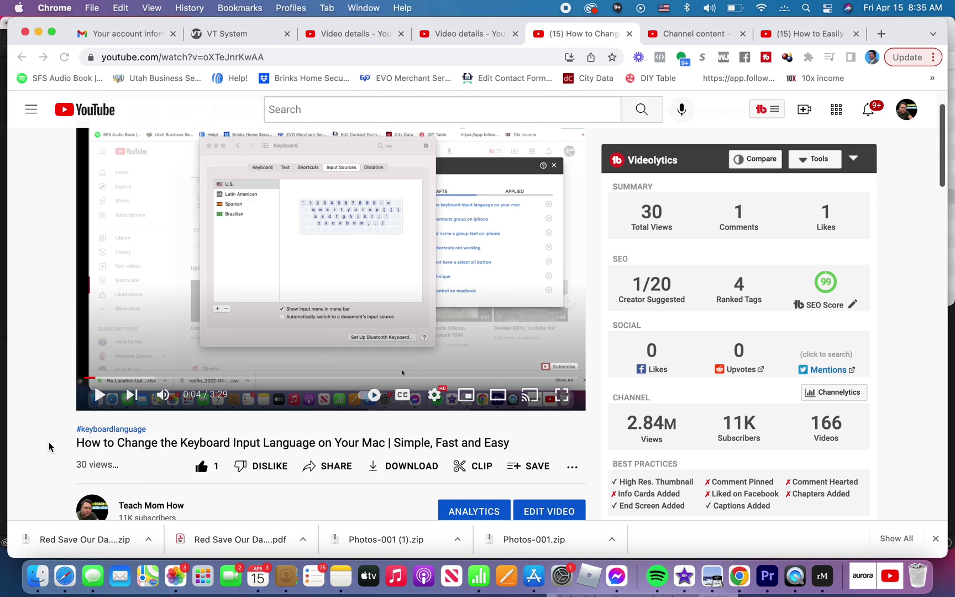
click(107, 435)
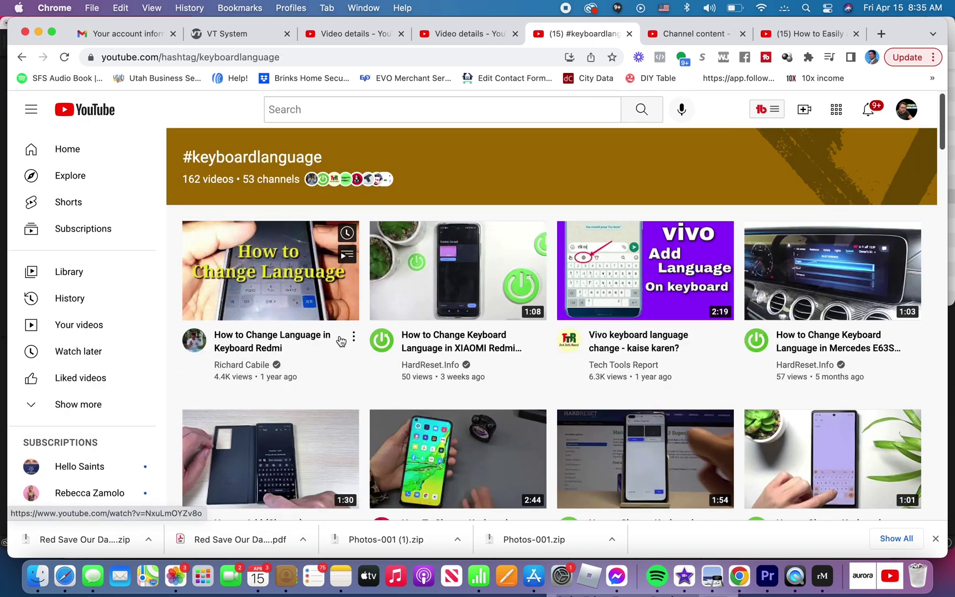
mouse_move(458, 270)
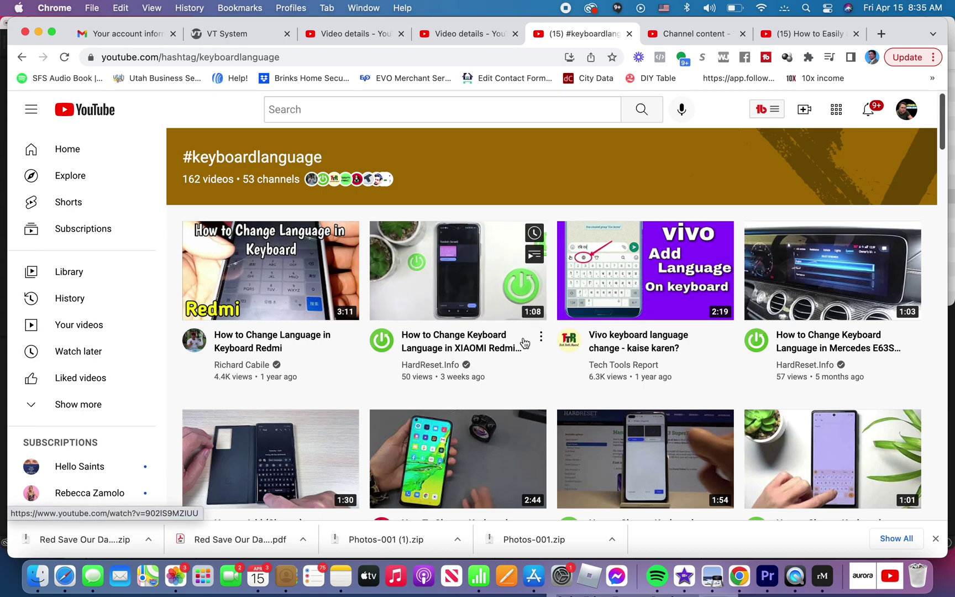
Step: Go back from the #keyboardlanguage page to the keyboard input language video and pause it
click(477, 35)
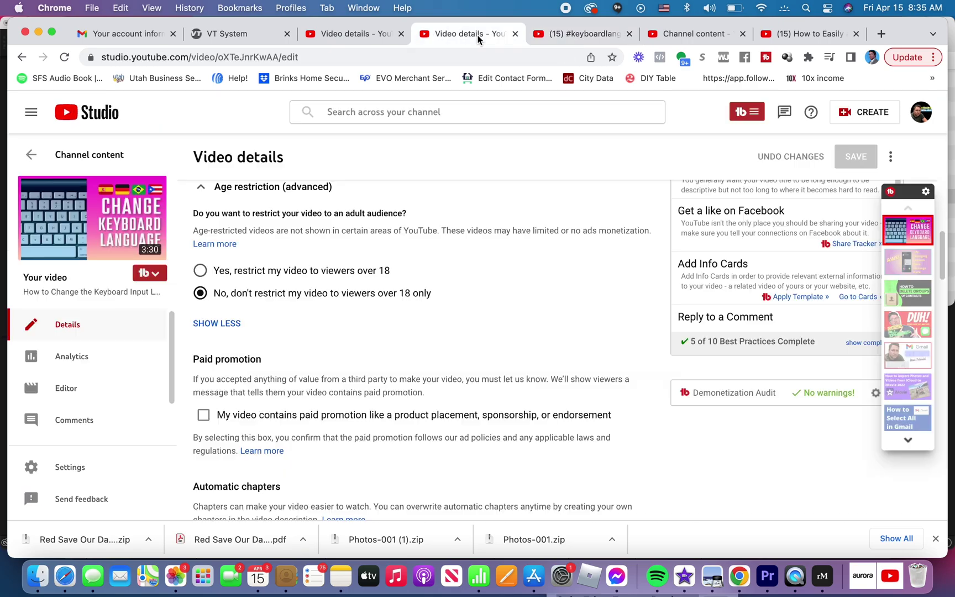
click(564, 36)
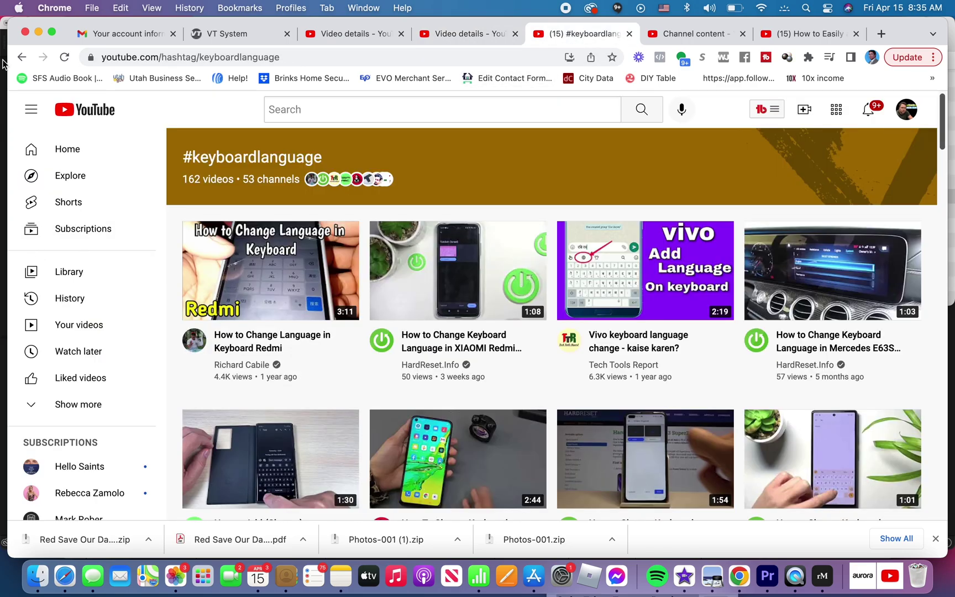
click(22, 57)
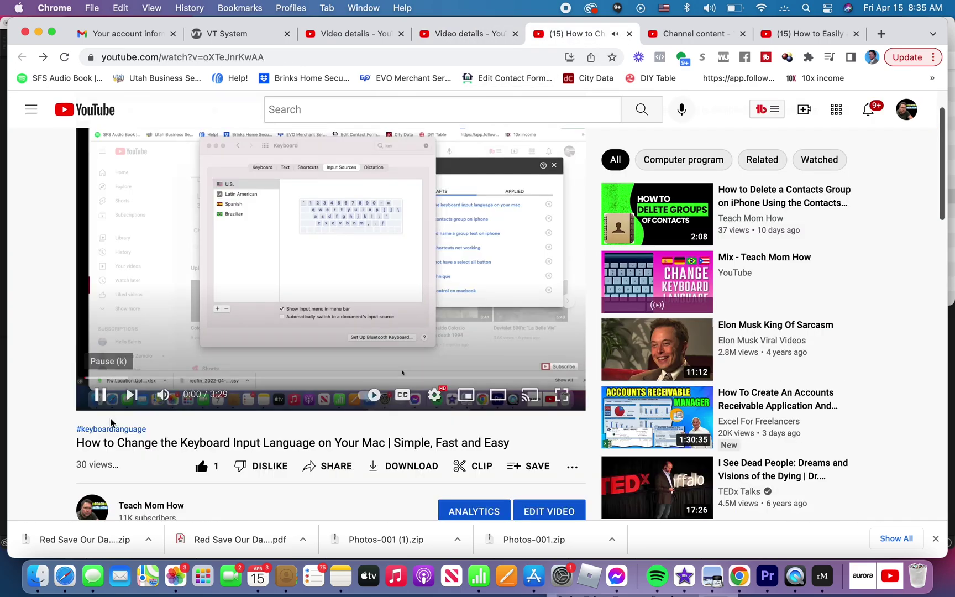
click(100, 396)
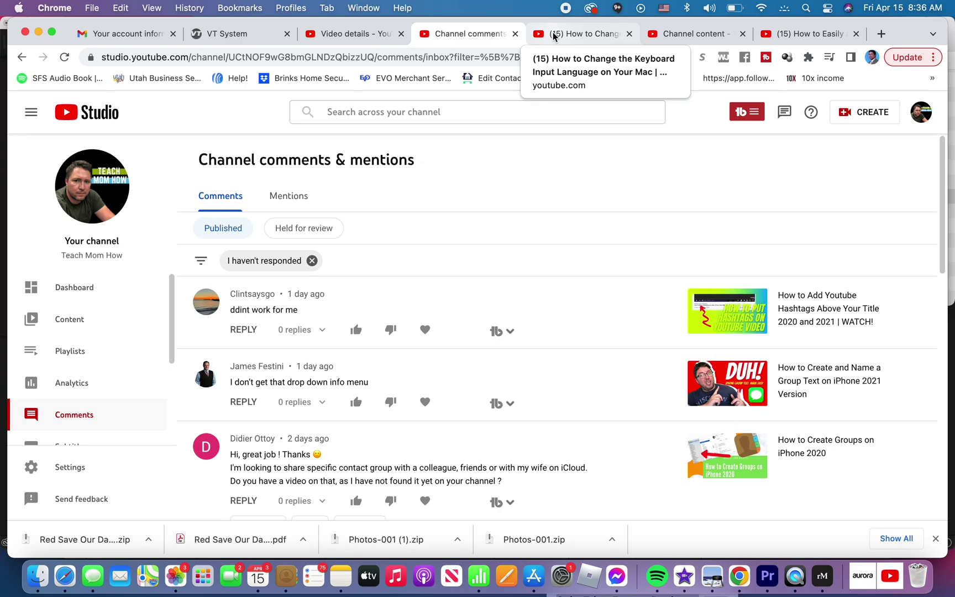
Step: Switch to the 'How to Easily…' busy message video's watch page tab
click(554, 37)
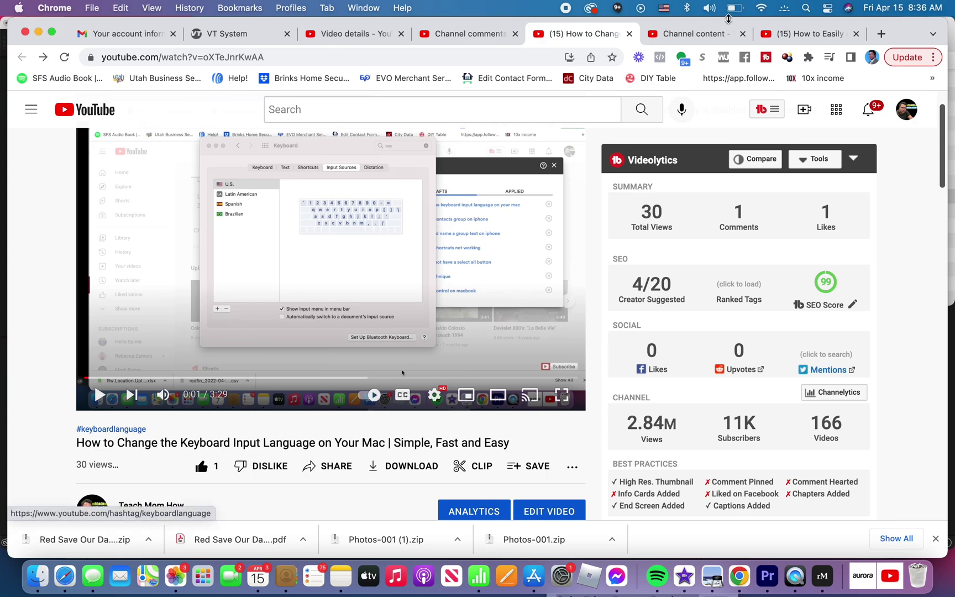
click(711, 38)
click(803, 36)
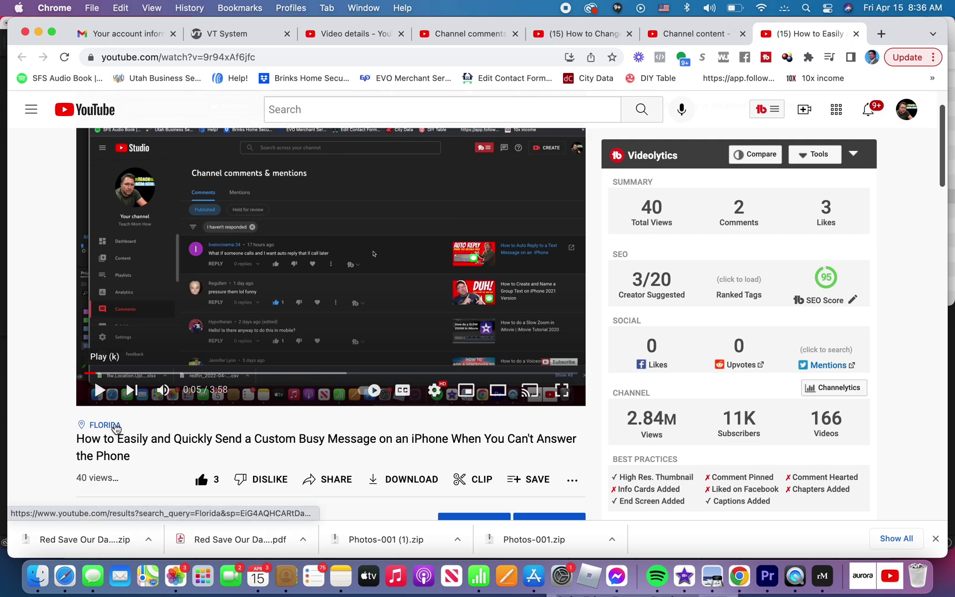
scroll(150, 427, down, 1)
scroll(151, 427, down, 3)
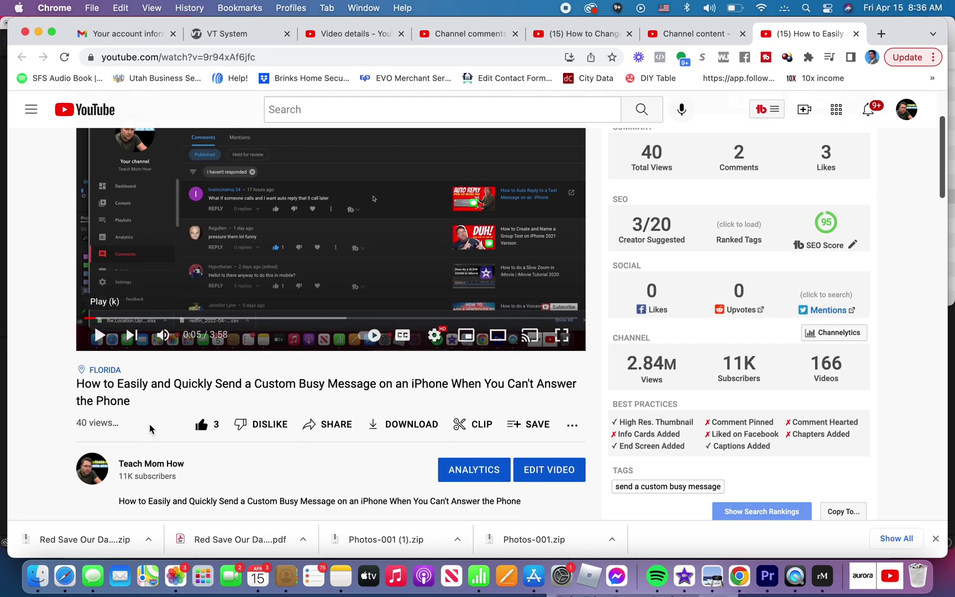
scroll(151, 427, down, 2)
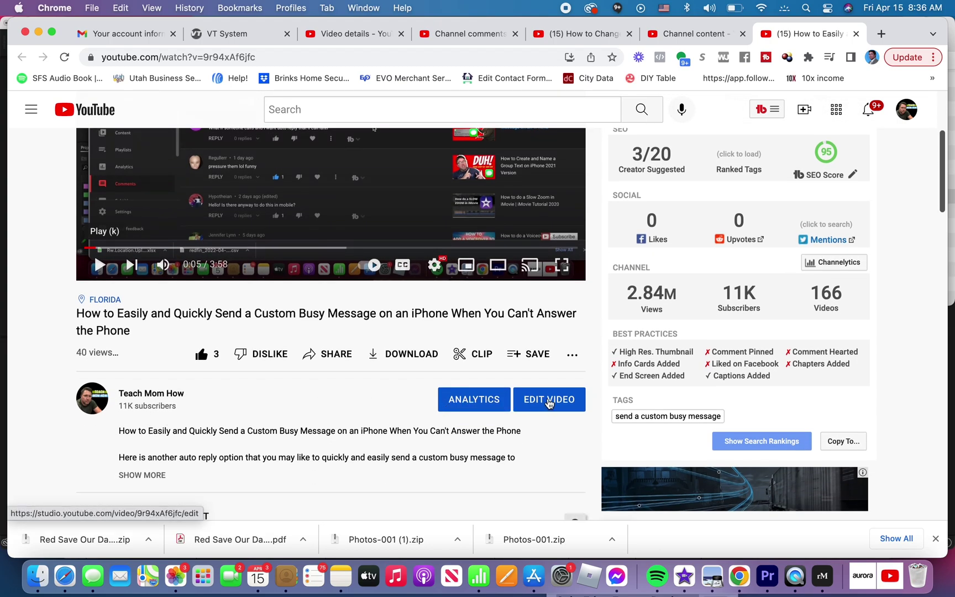
Step: Append #testtag on a new line after the description's last link and save
click(549, 404)
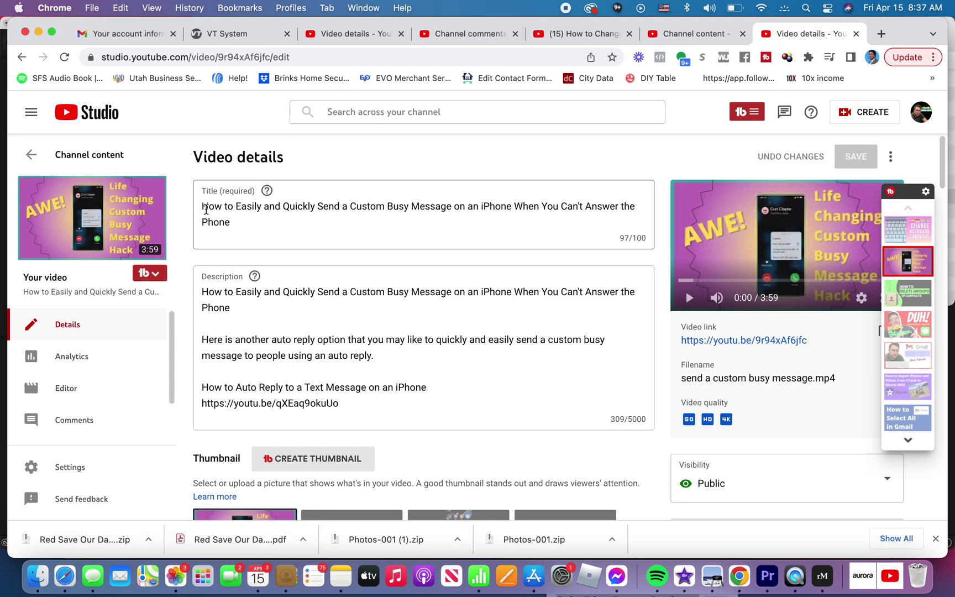
click(205, 210)
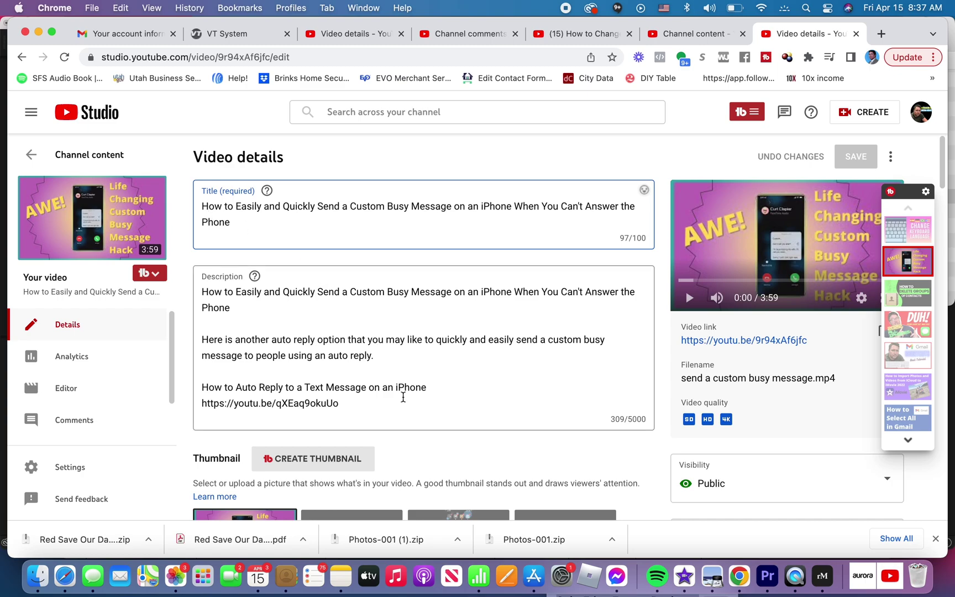
click(403, 404)
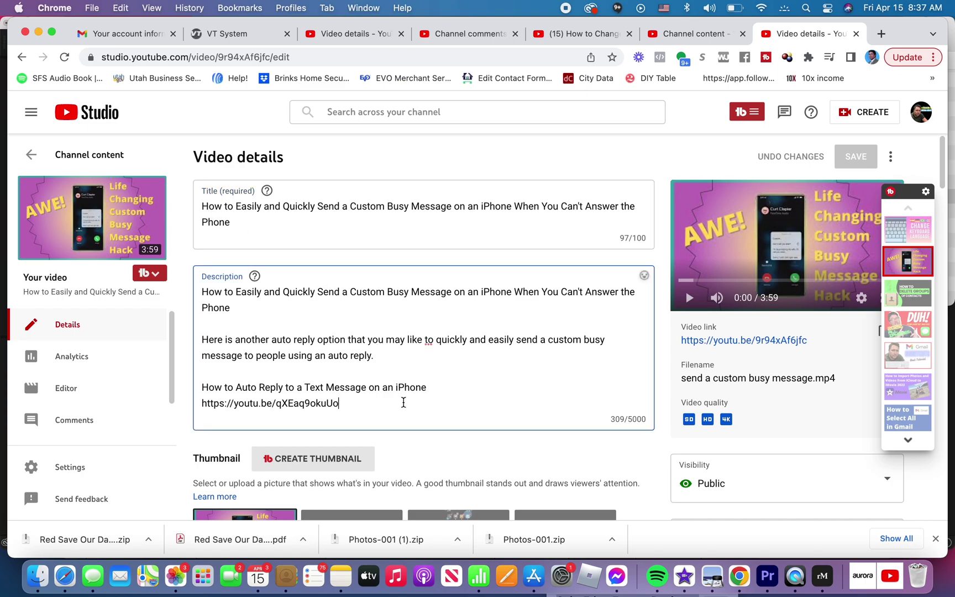
key(Return)
key(Return)
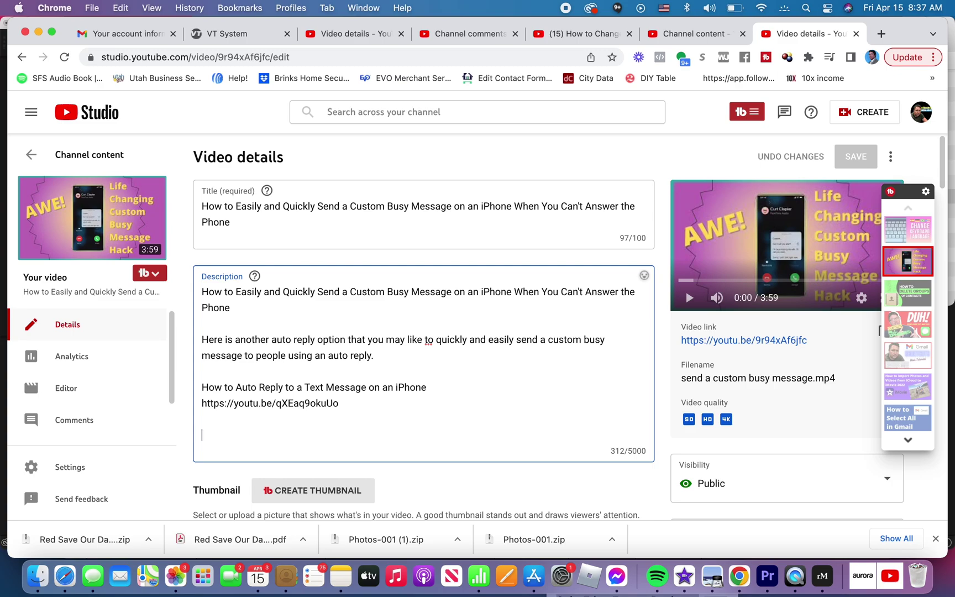
text(#testtag)
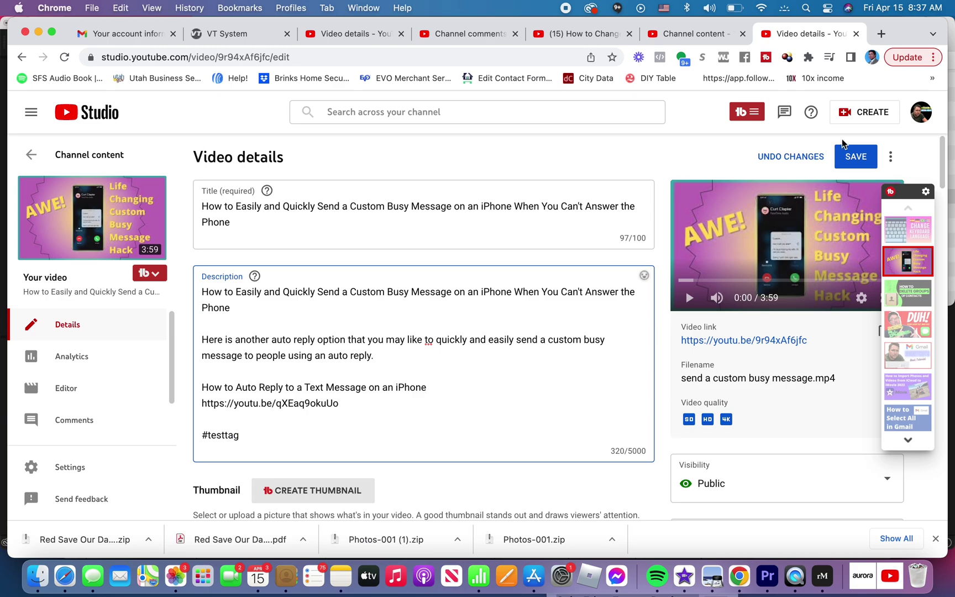
click(855, 159)
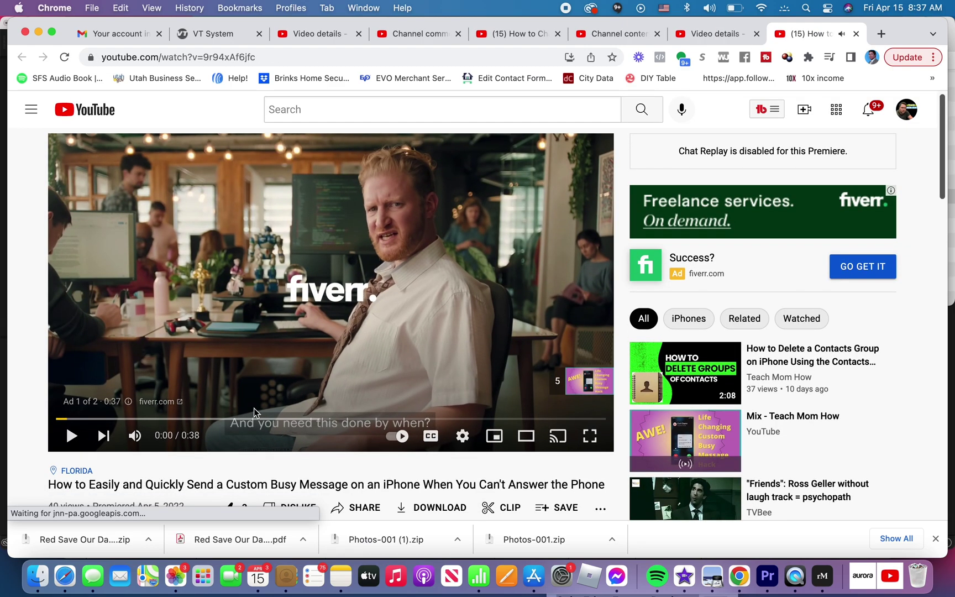
scroll(254, 408, down, 3)
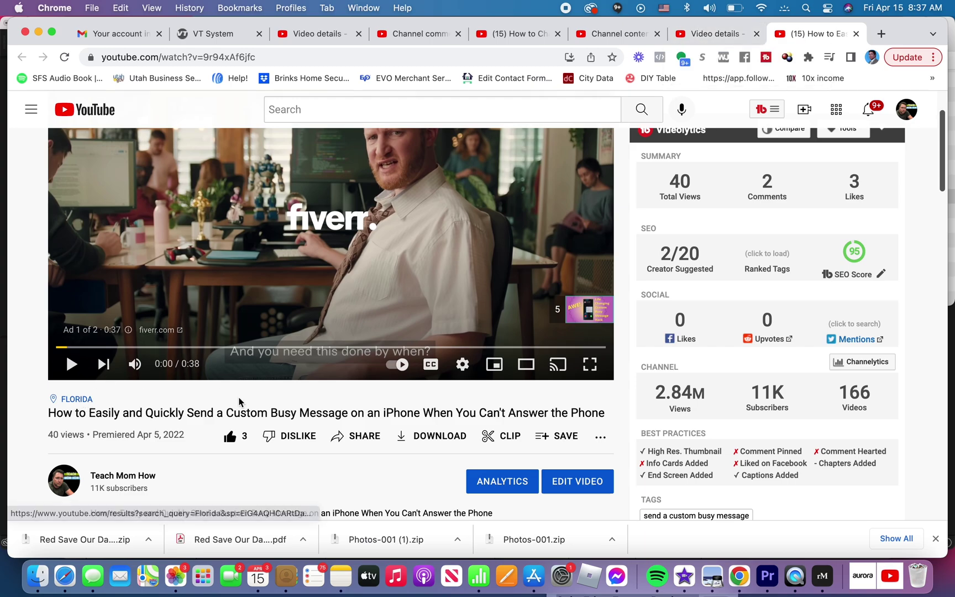
scroll(395, 452, down, 3)
scroll(395, 453, down, 1)
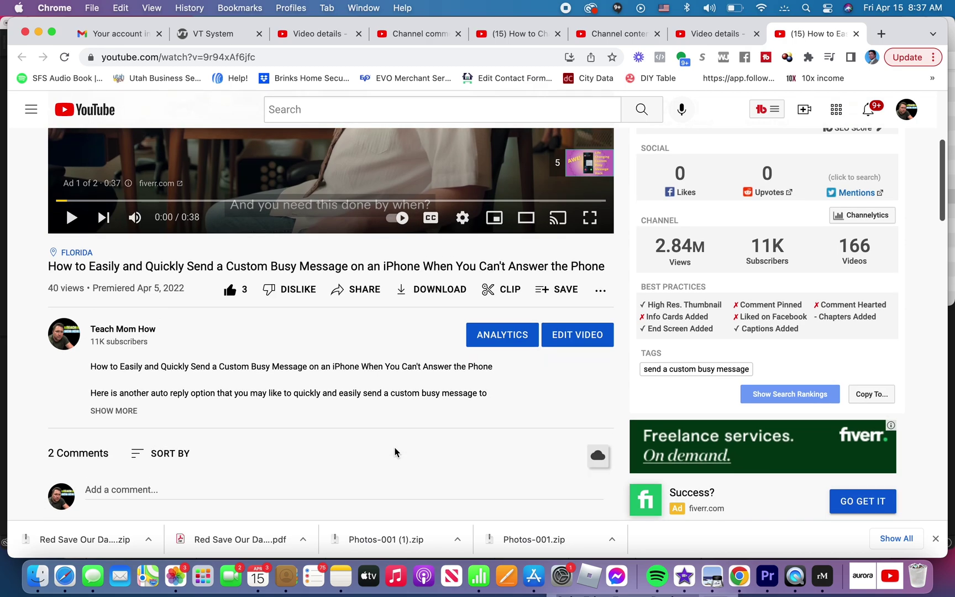
Step: Expand the watch page description to show #testtag at its end
click(132, 412)
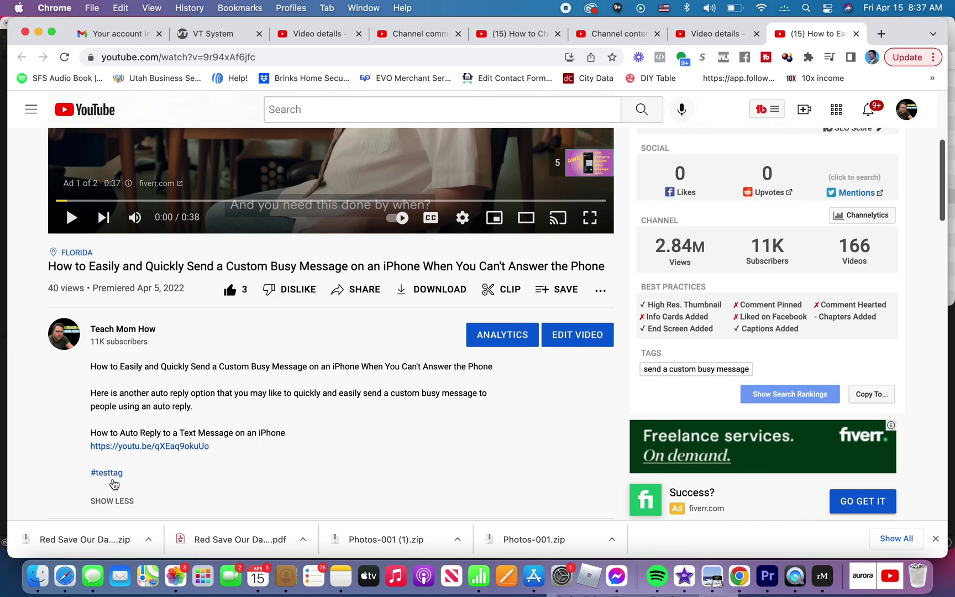
scroll(196, 390, up, 1)
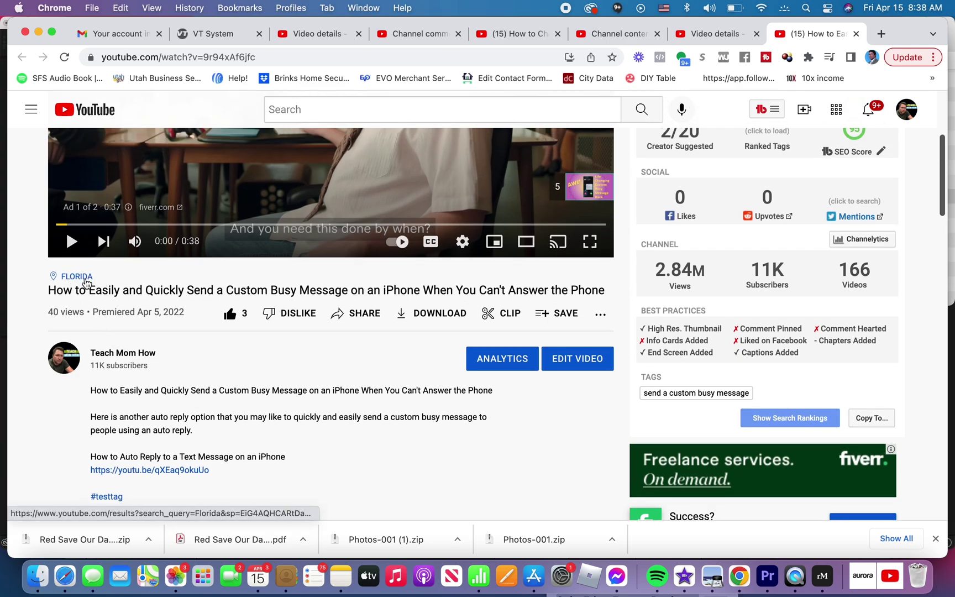
Step: Delete Florida from the Video location field in the details editor
click(703, 35)
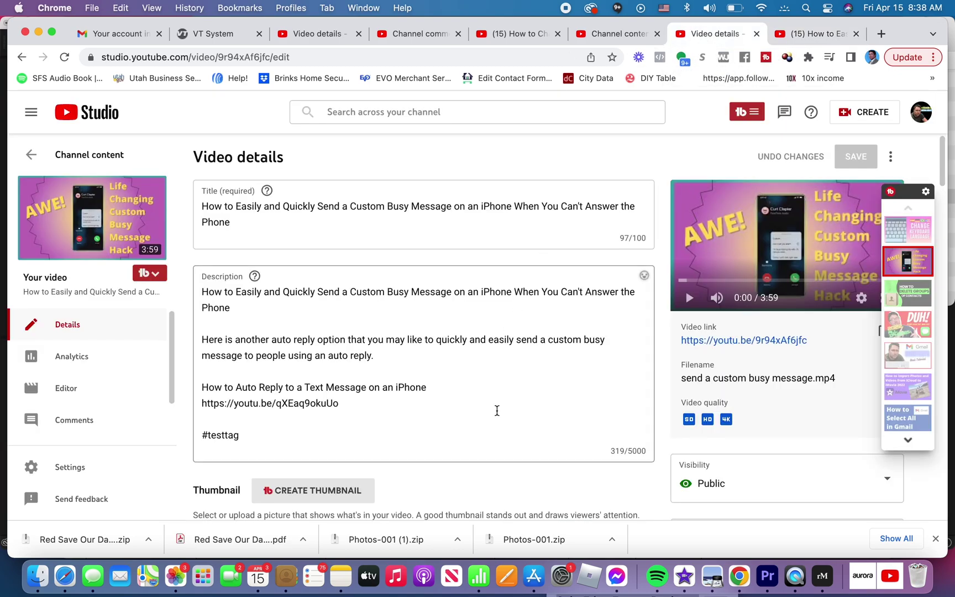
scroll(496, 410, down, 1)
scroll(496, 410, down, 2)
scroll(496, 410, down, 4)
scroll(496, 411, down, 2)
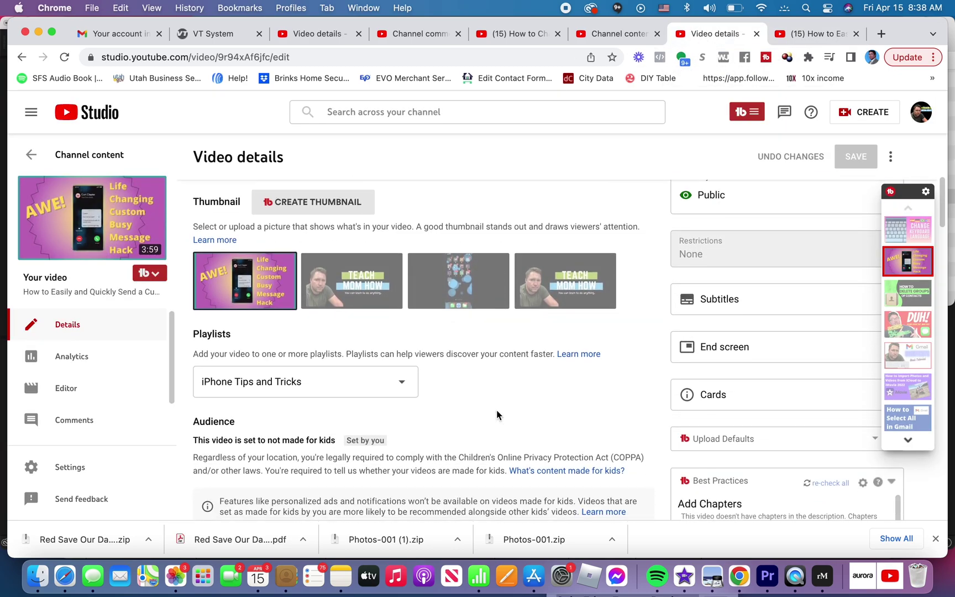
scroll(497, 410, down, 4)
scroll(496, 410, down, 4)
scroll(496, 410, down, 5)
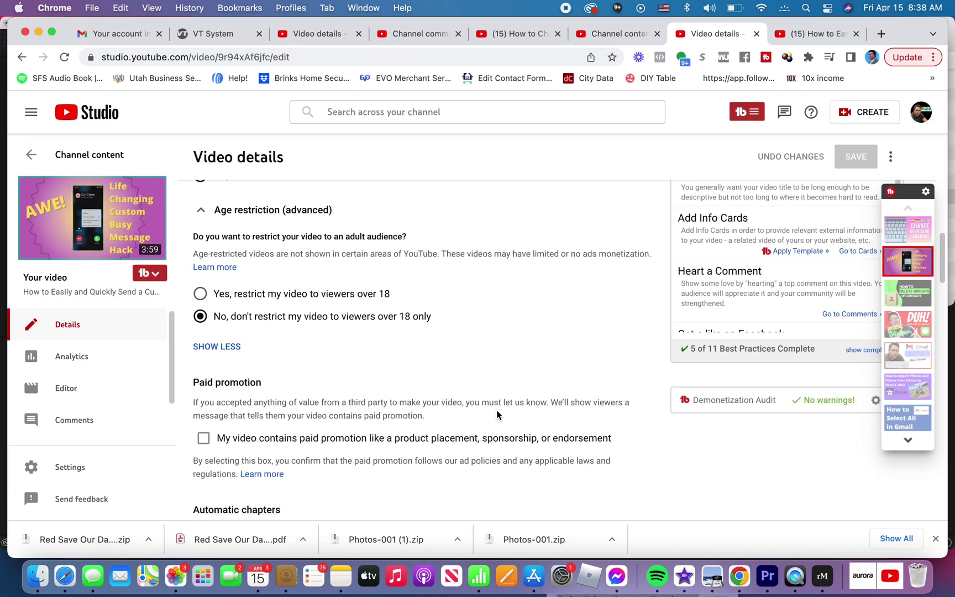
scroll(497, 410, down, 5)
scroll(496, 410, down, 3)
scroll(496, 410, down, 2)
scroll(497, 410, down, 4)
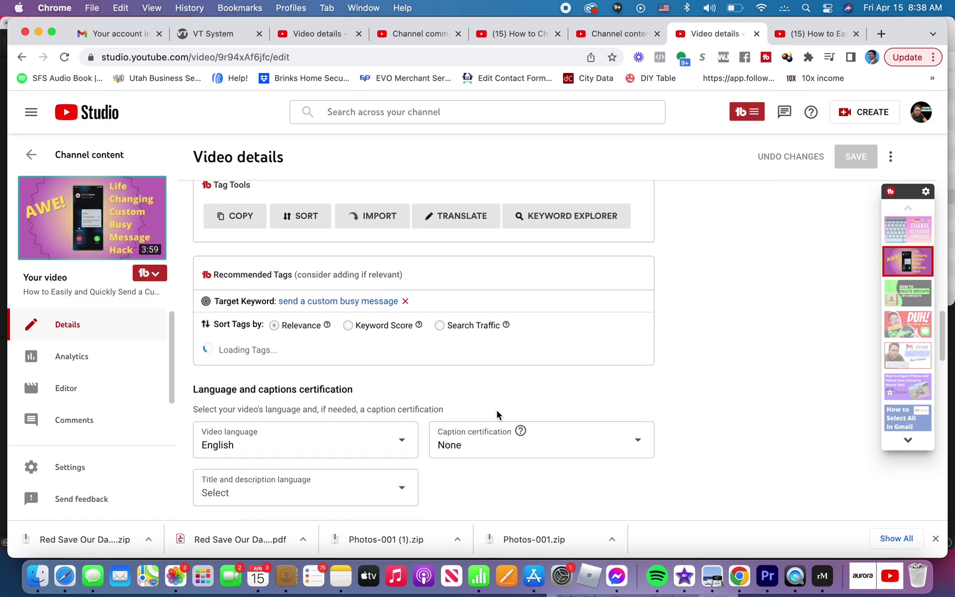
scroll(497, 410, down, 4)
scroll(496, 409, down, 3)
scroll(496, 410, down, 4)
scroll(497, 411, down, 1)
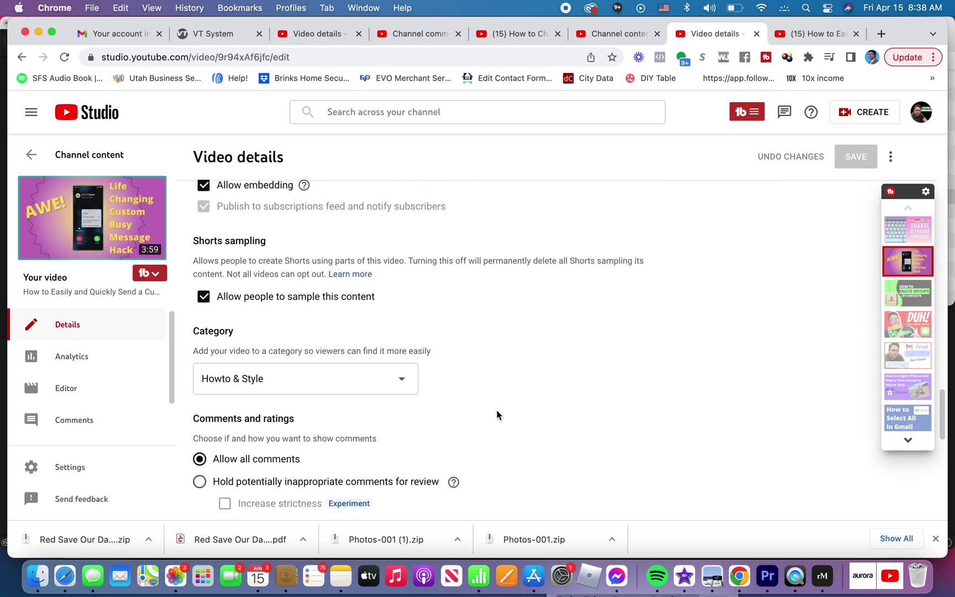
scroll(496, 410, down, 4)
scroll(497, 410, down, 4)
scroll(496, 410, down, 4)
scroll(496, 411, down, 4)
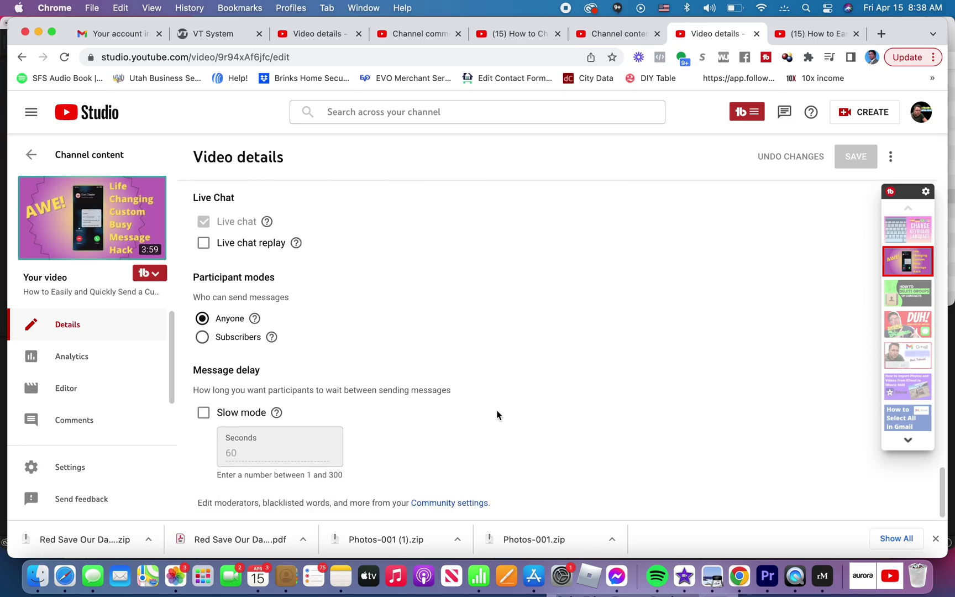
scroll(497, 409, up, 4)
scroll(497, 410, up, 5)
scroll(497, 410, up, 3)
scroll(497, 410, up, 3)
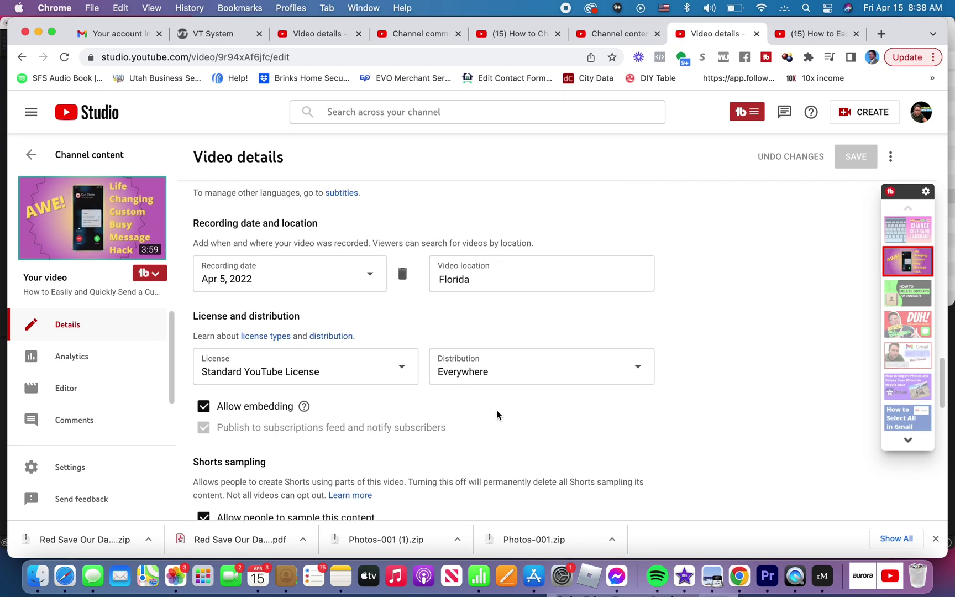
scroll(496, 415, up, 2)
scroll(496, 415, up, 1)
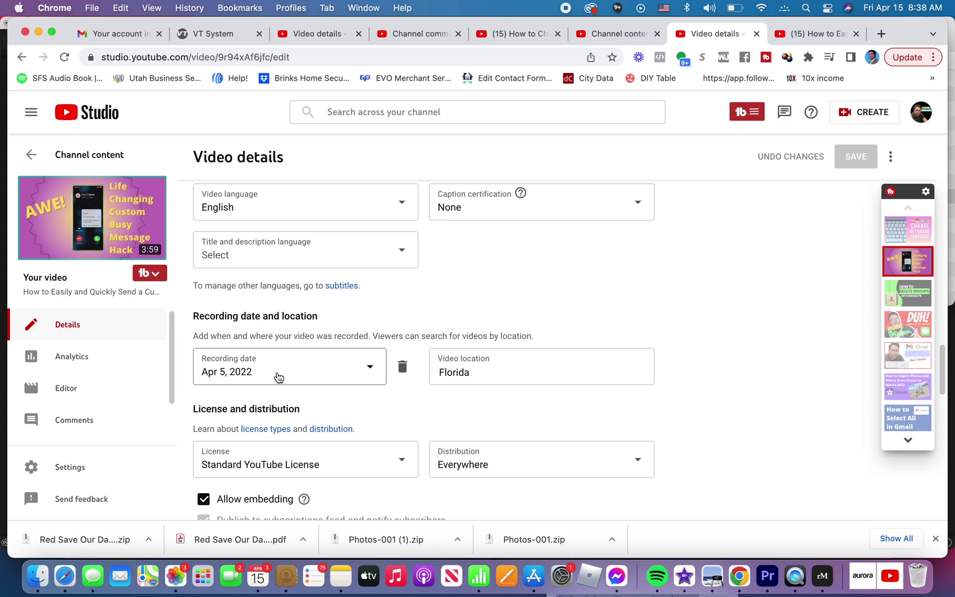
click(482, 371)
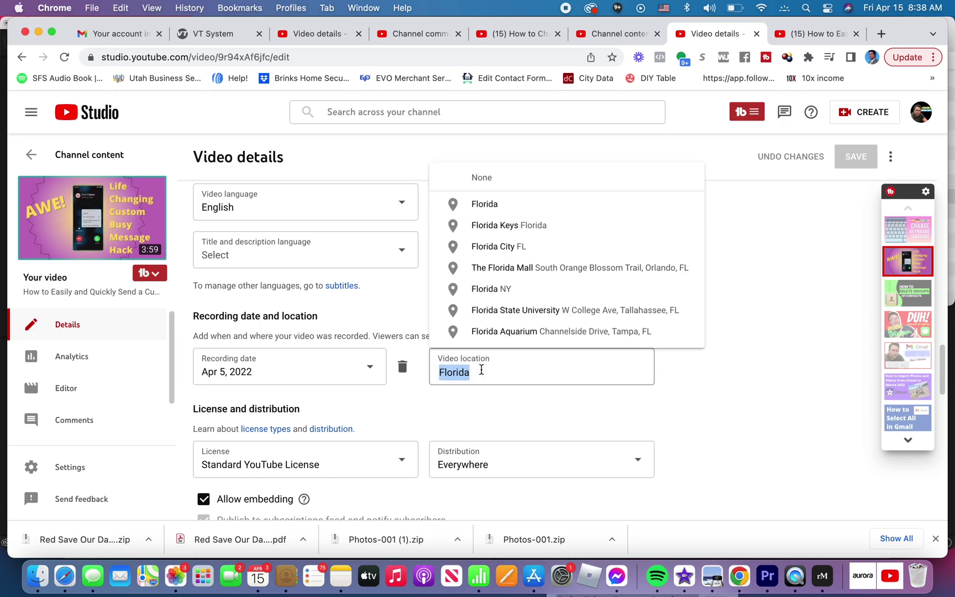
key(BackSpace)
Step: Save the cleared location, then reload the watch page and pause playback
click(747, 381)
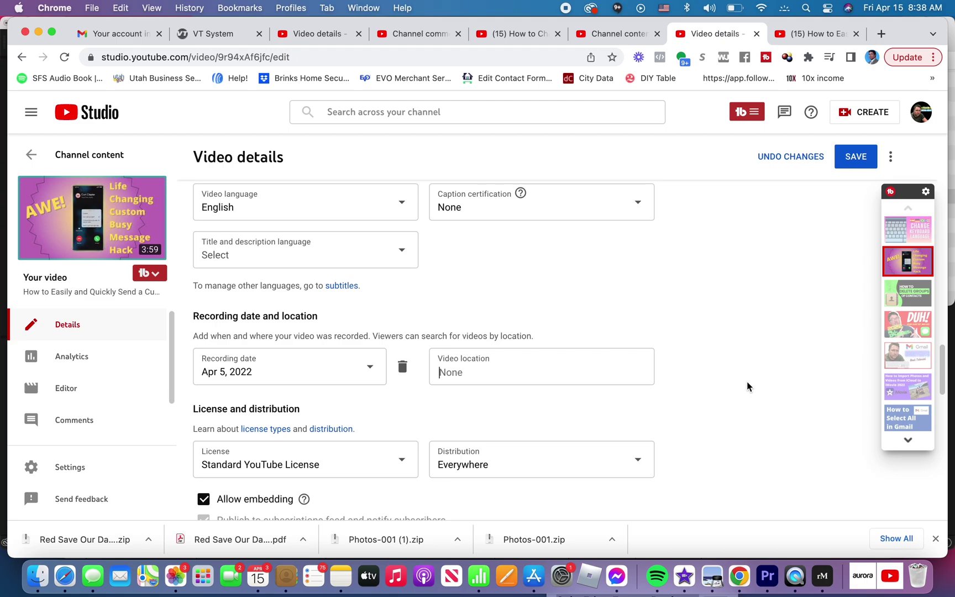
click(864, 162)
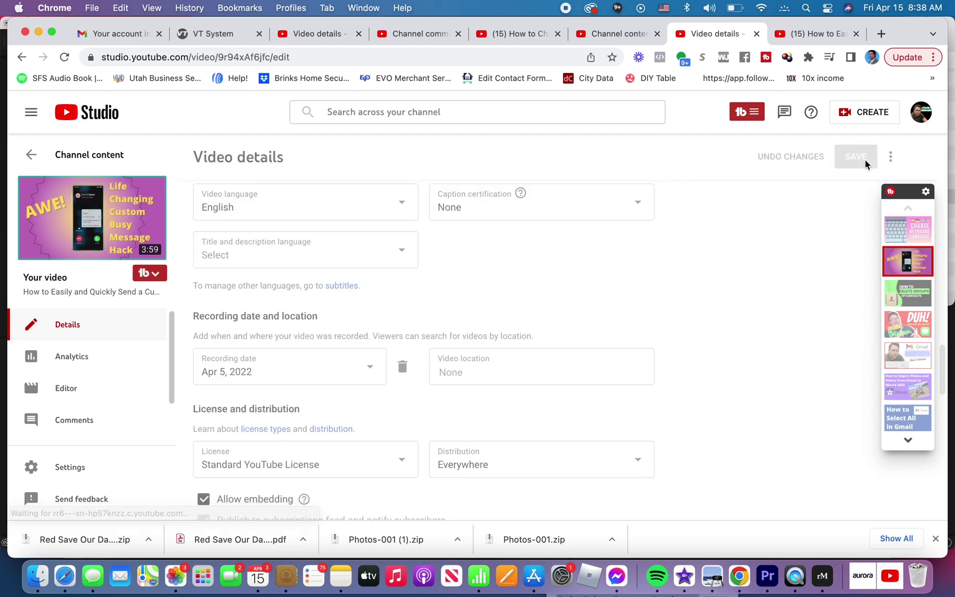
click(808, 37)
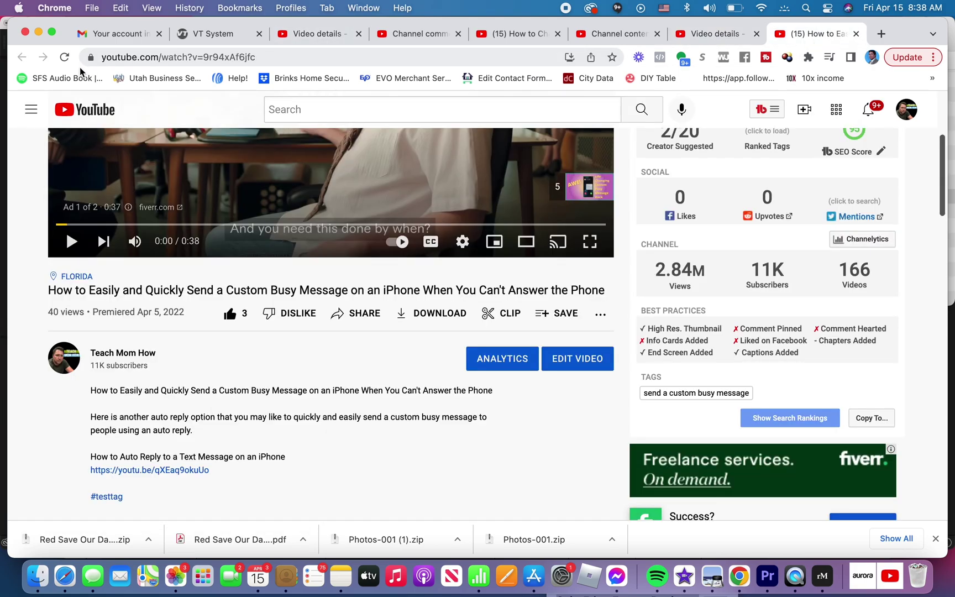
click(61, 59)
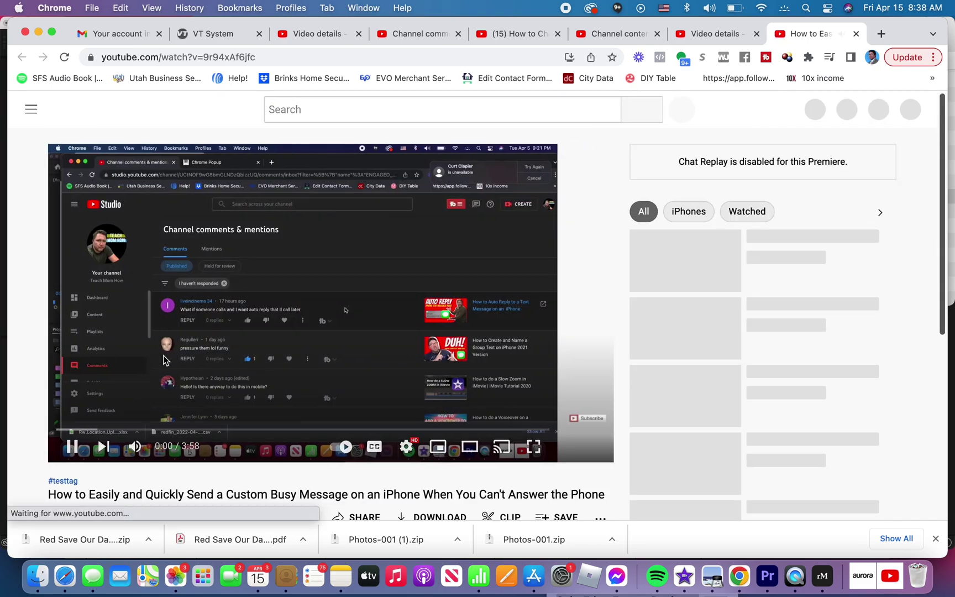
click(100, 448)
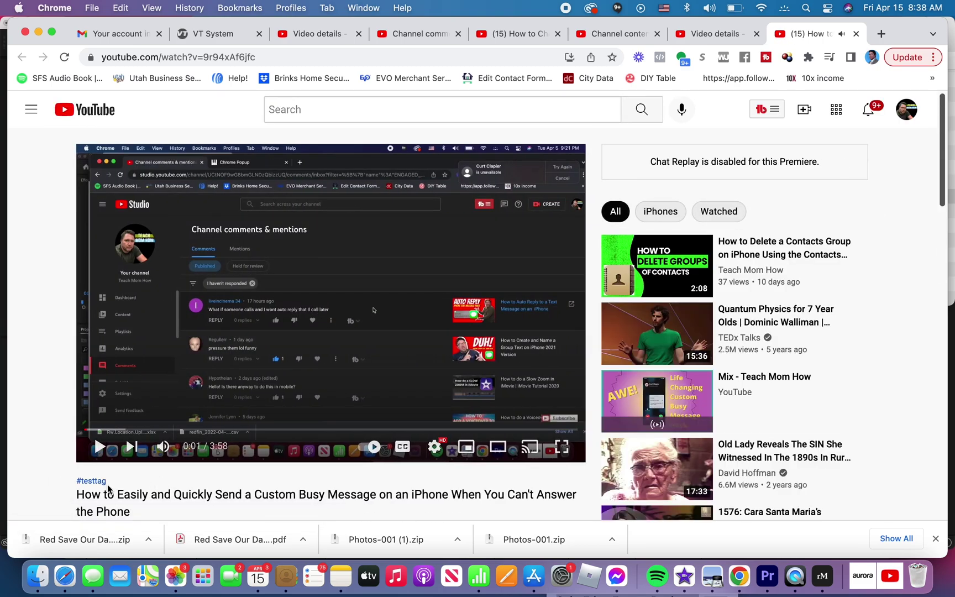
scroll(108, 484, down, 3)
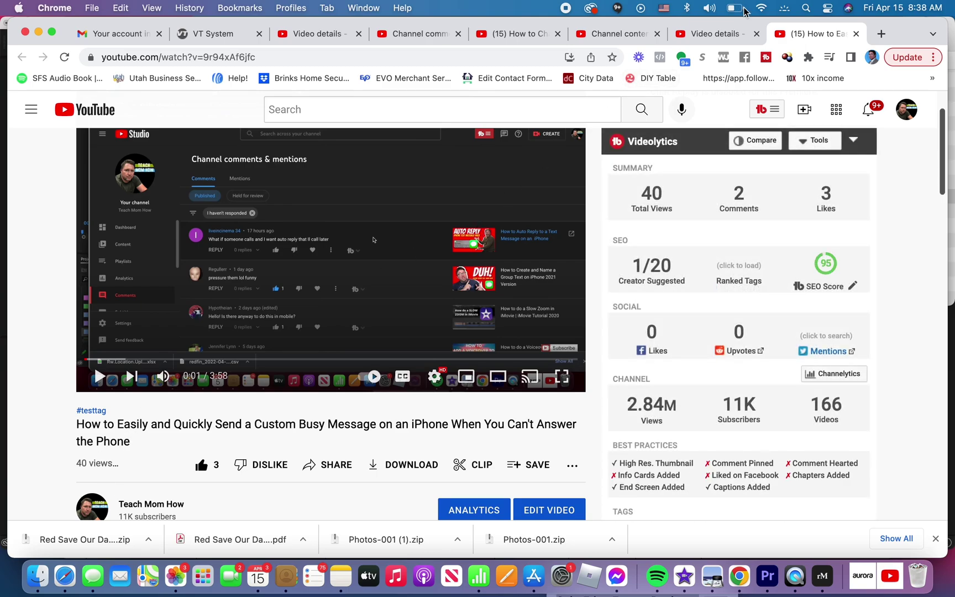
Step: Add #test and #hashtag after #testtag in the description and save
click(719, 38)
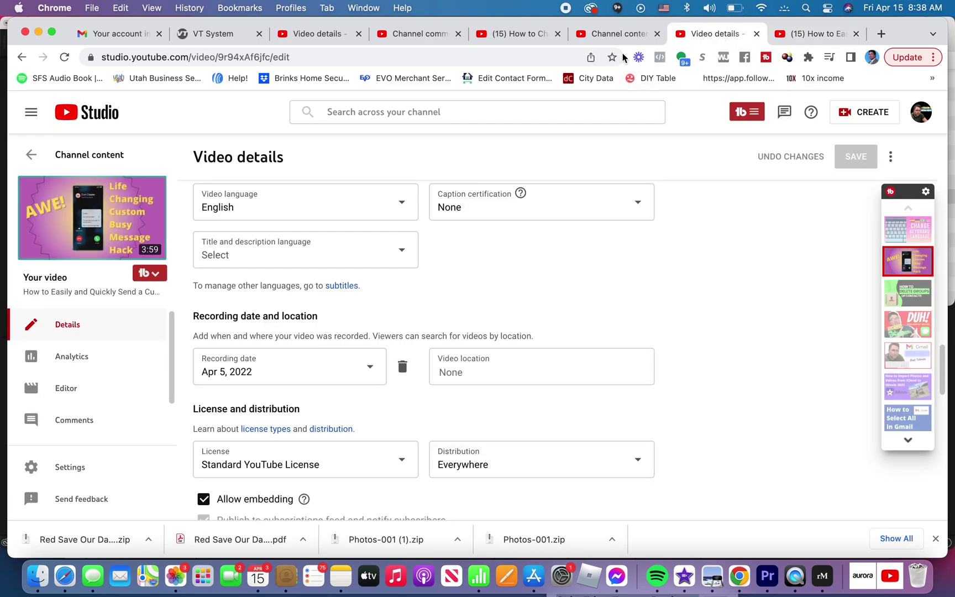
scroll(589, 224, up, 3)
scroll(588, 225, up, 3)
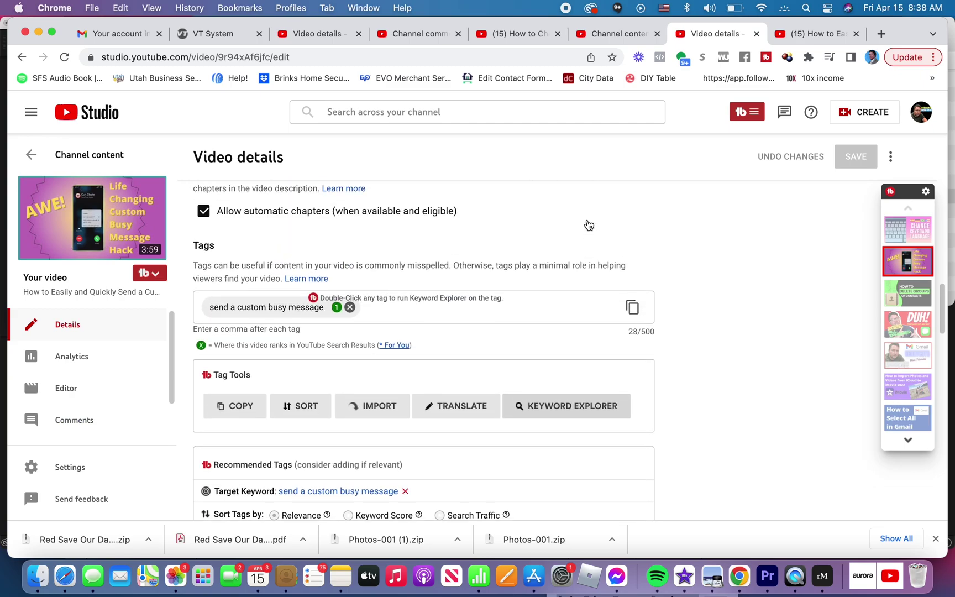
scroll(588, 225, up, 2)
scroll(589, 225, up, 3)
scroll(588, 224, up, 5)
scroll(588, 224, up, 5)
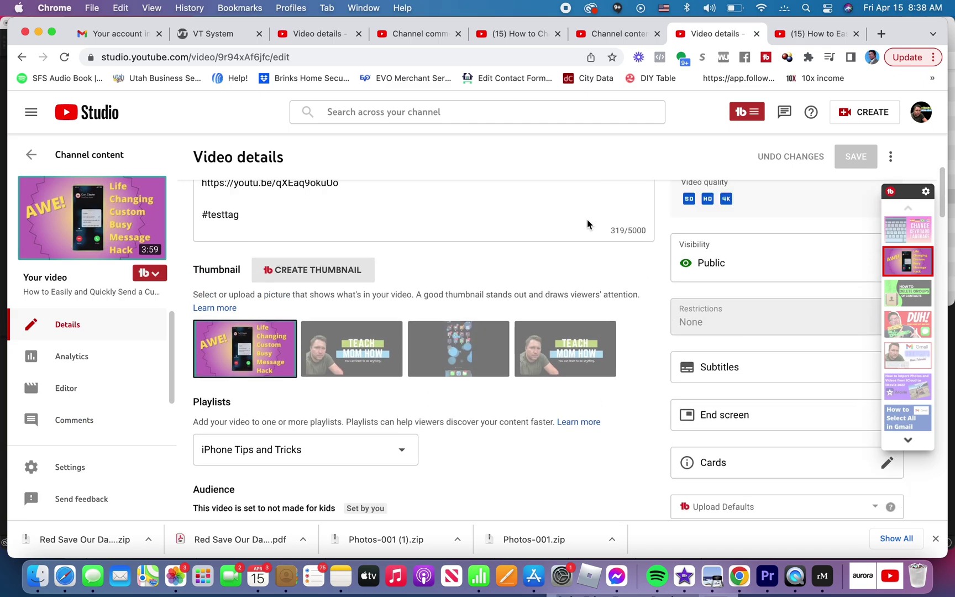
scroll(587, 224, up, 4)
click(338, 438)
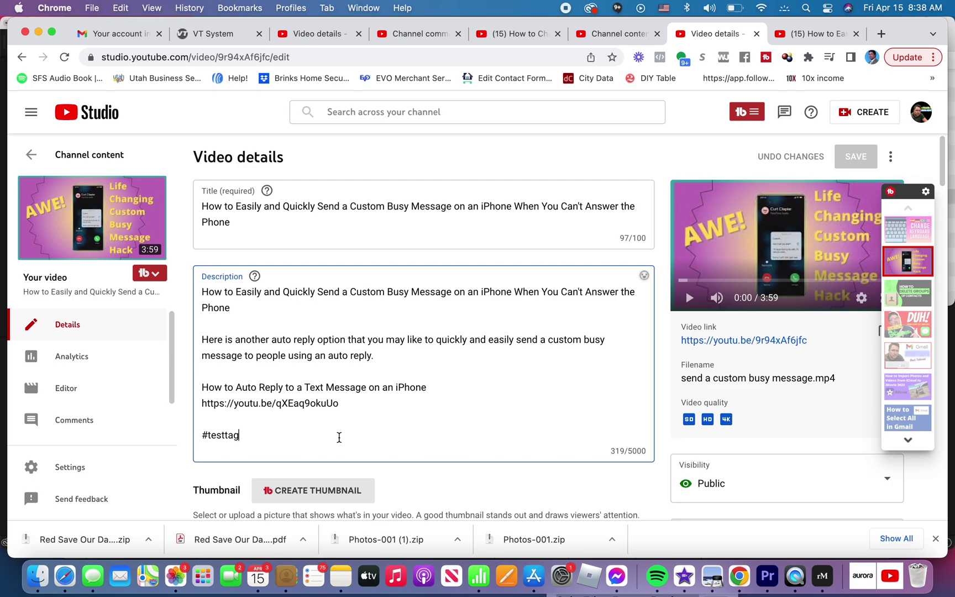
text( #test #hashtag)
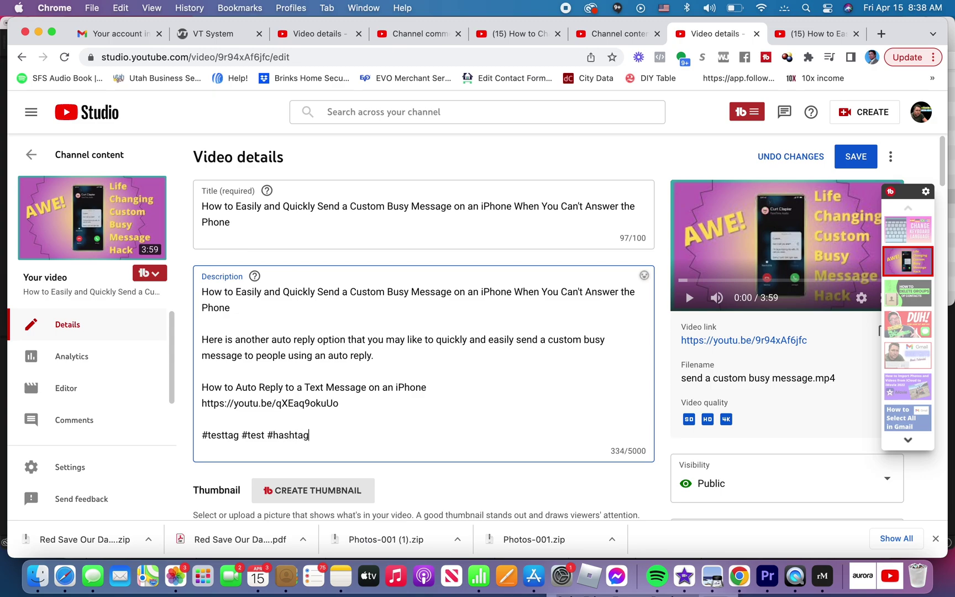
click(858, 157)
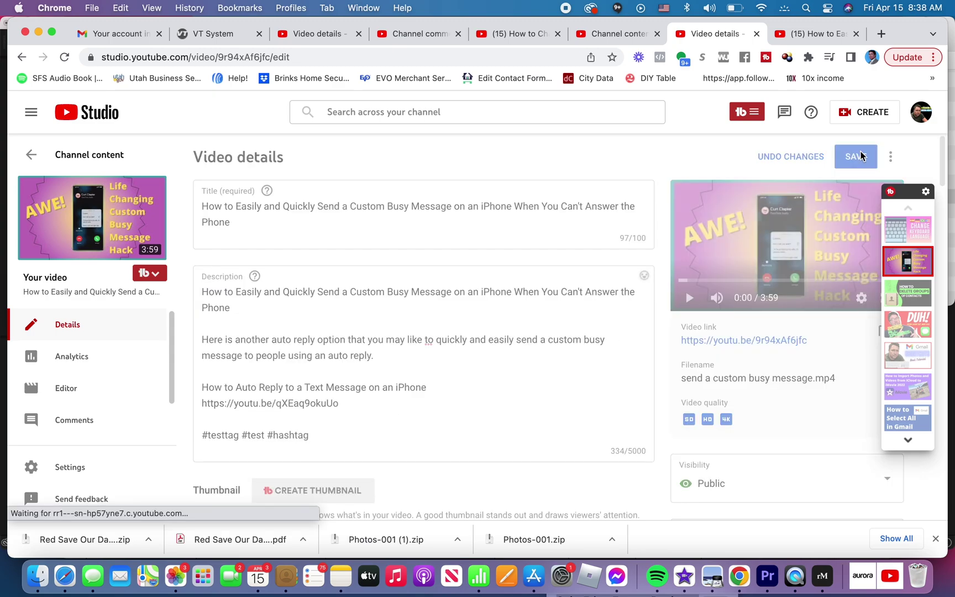
Step: Reload and pause the watch page to show the three hashtags above the title
click(816, 38)
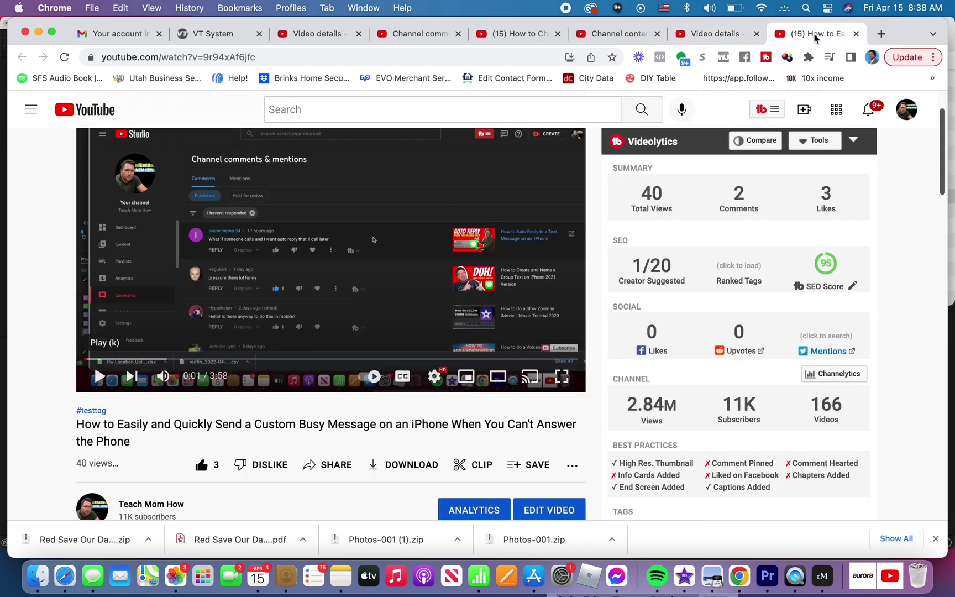
click(62, 58)
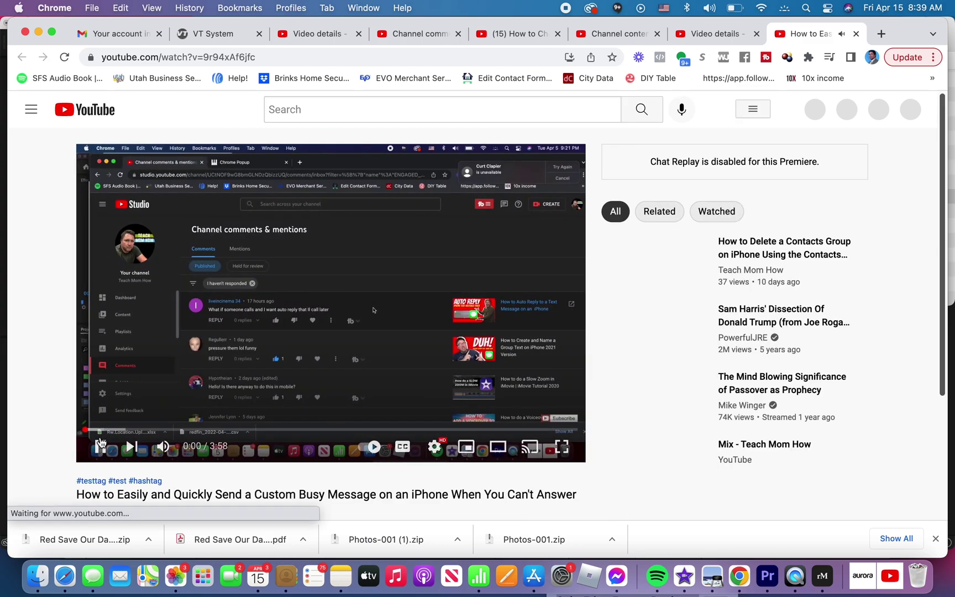
click(99, 451)
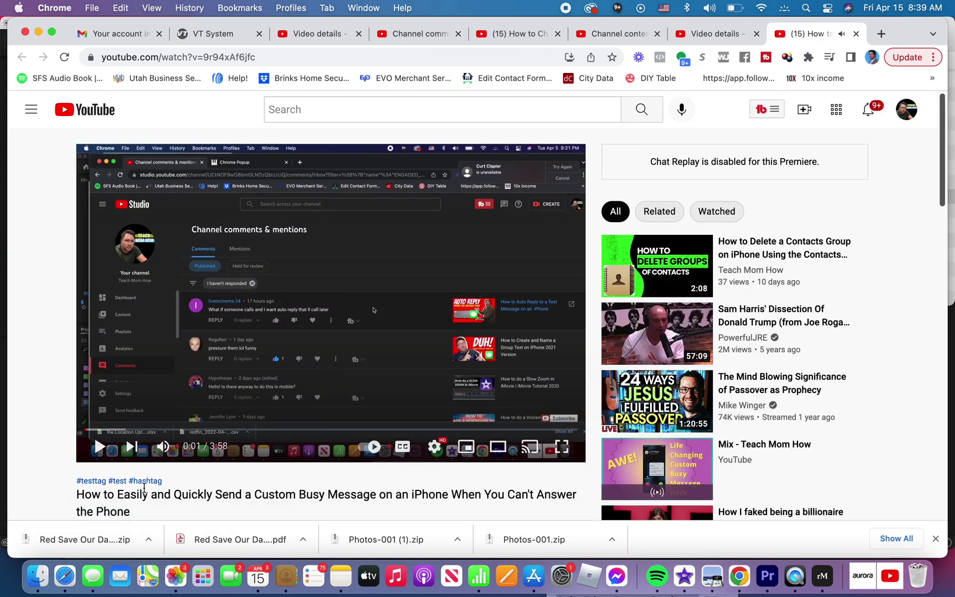
Step: Add #anothertag after #hashtag in the Studio description and save
click(704, 35)
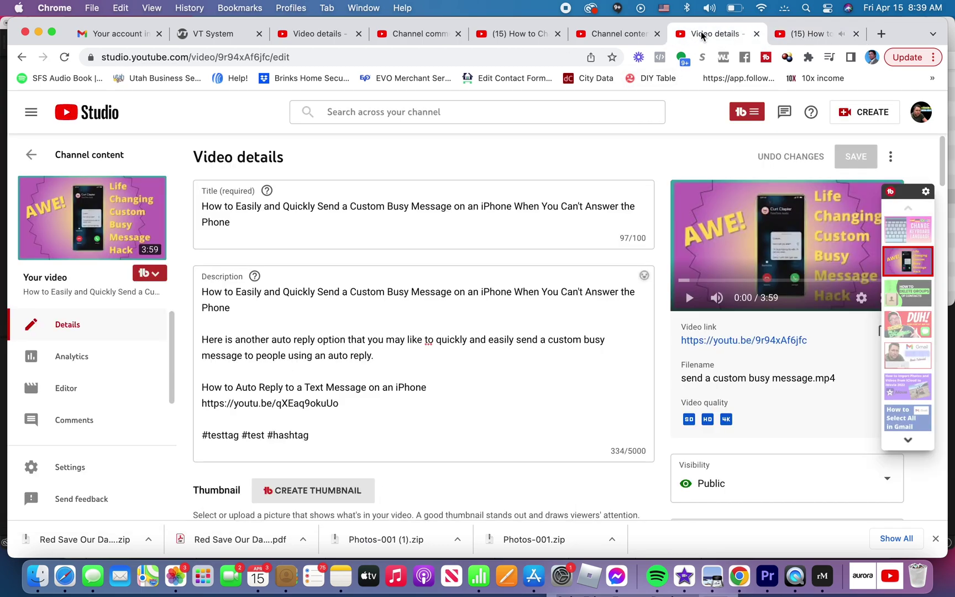
click(406, 433)
text(a)
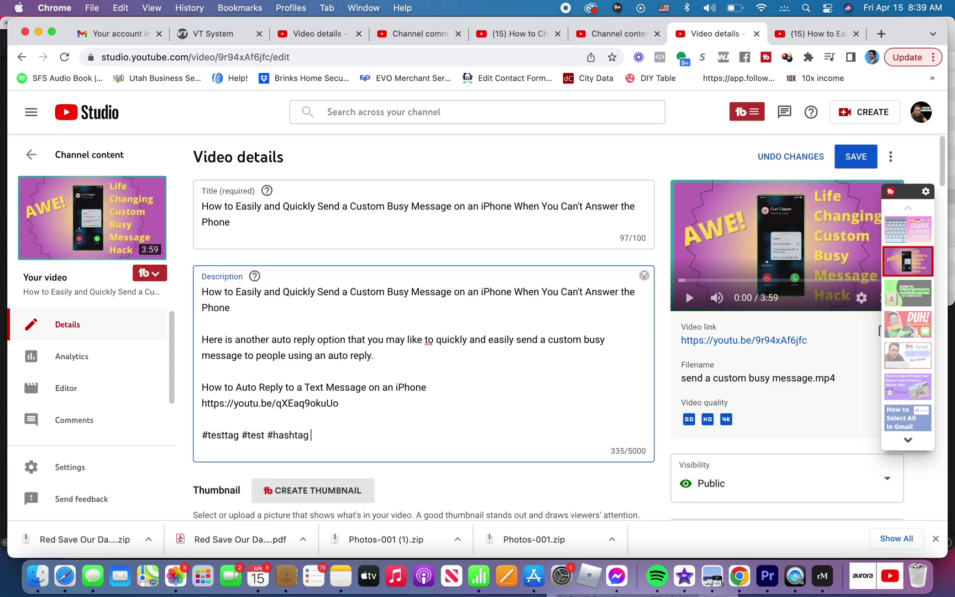
text(nothertag)
click(858, 159)
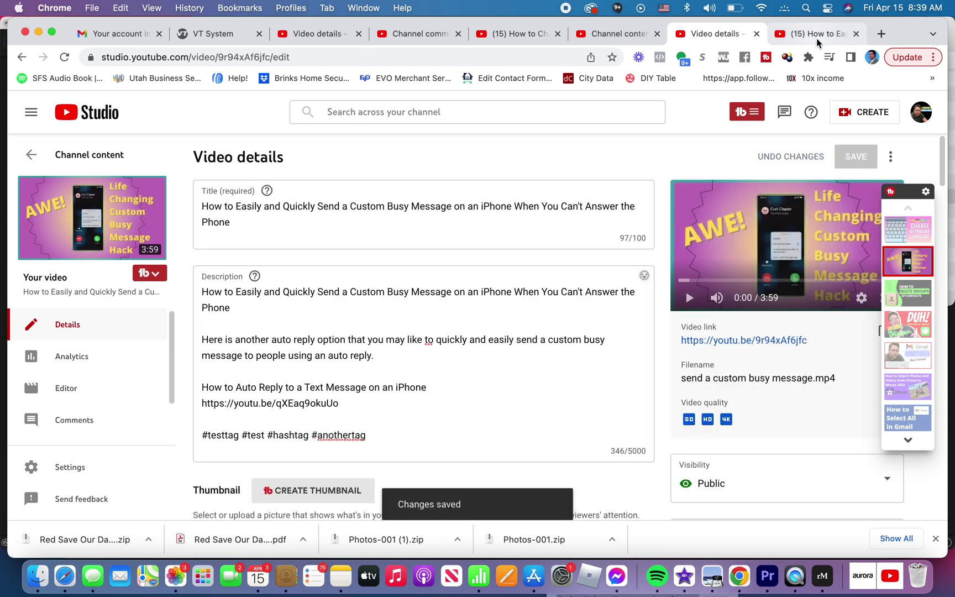
Step: Reload and pause the watch page, then expand the description to find #anothertag
click(817, 36)
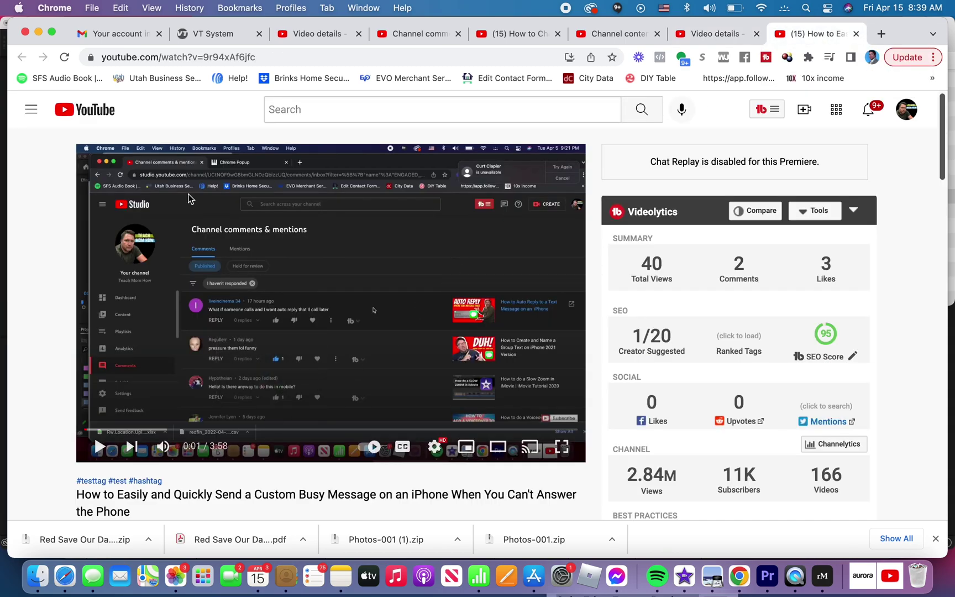
click(65, 58)
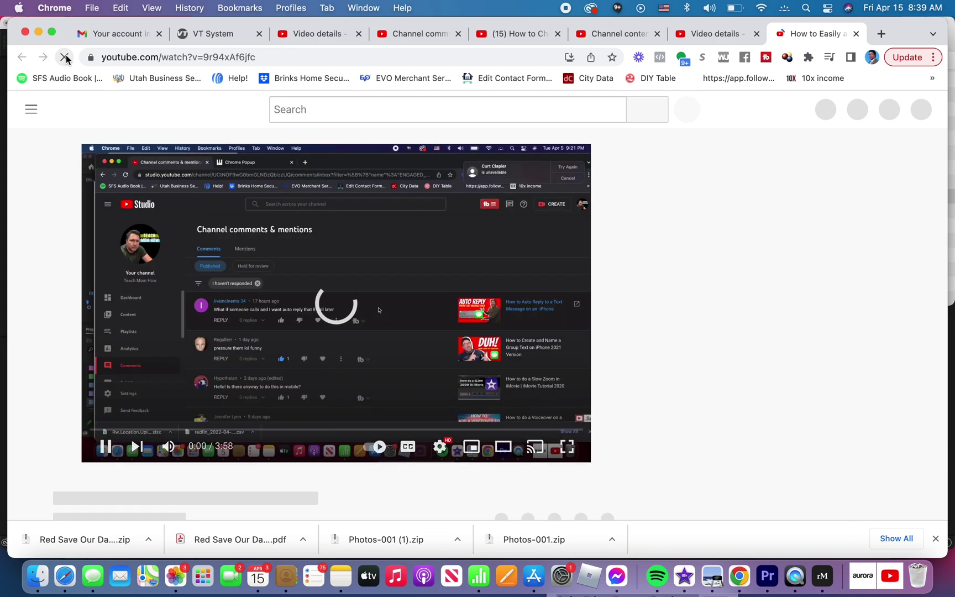
click(86, 446)
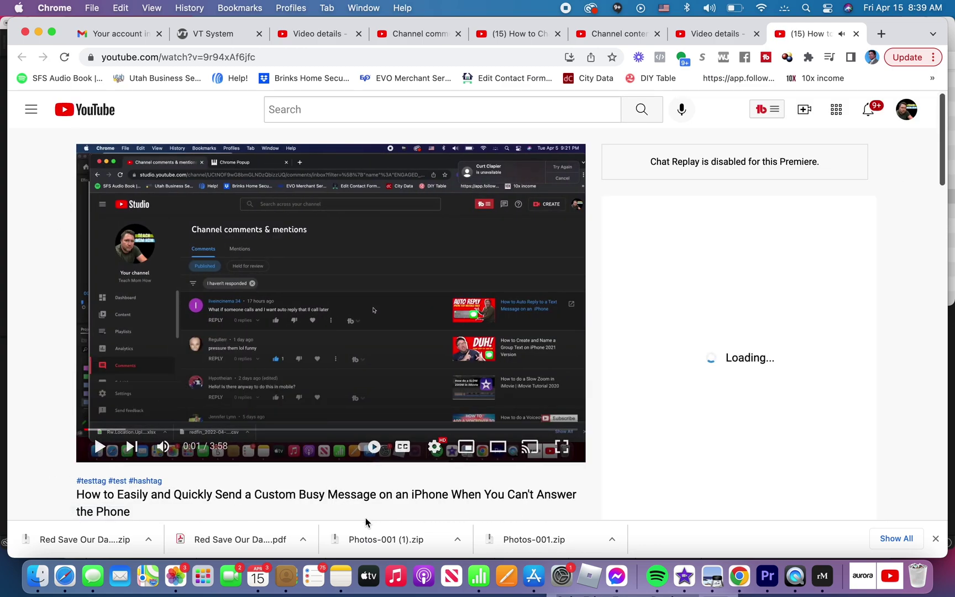
scroll(366, 522, down, 1)
scroll(366, 522, down, 3)
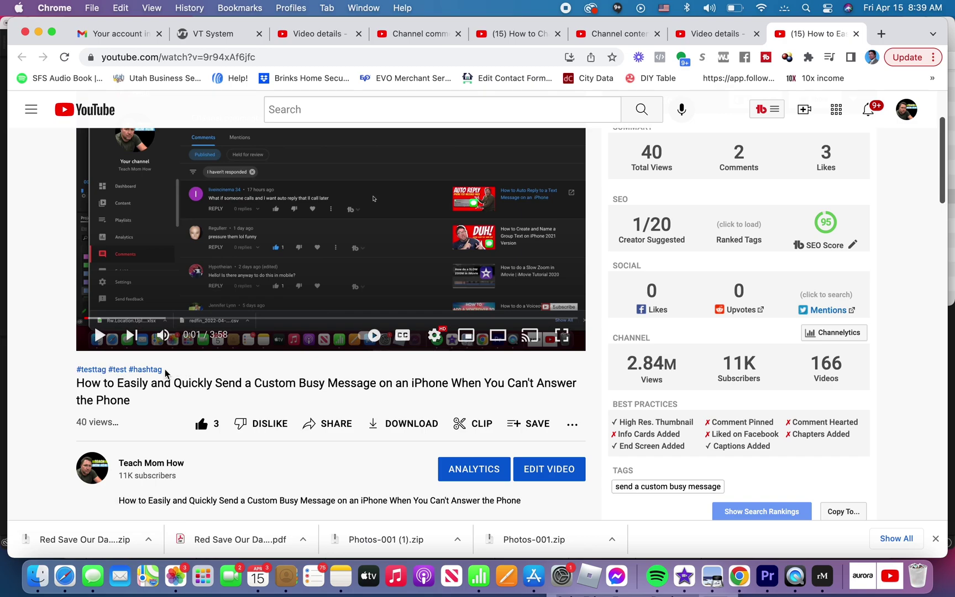
scroll(133, 436, down, 2)
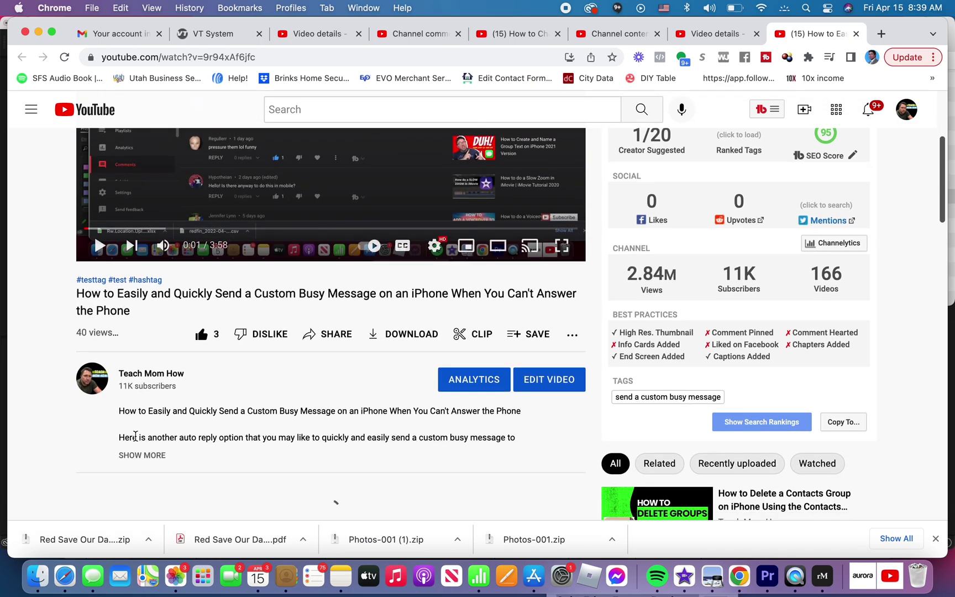
scroll(137, 441, down, 3)
click(148, 390)
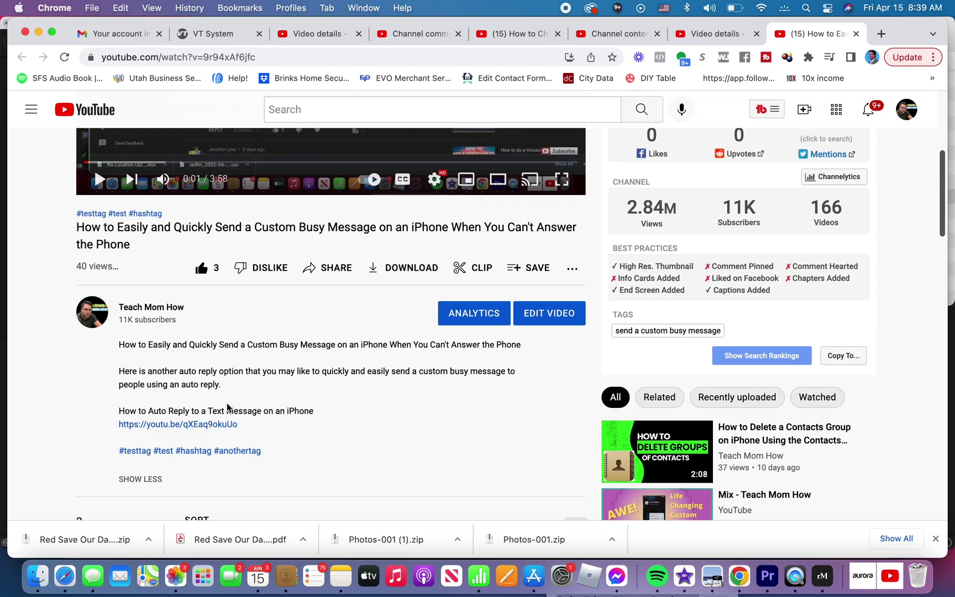
scroll(228, 403, down, 1)
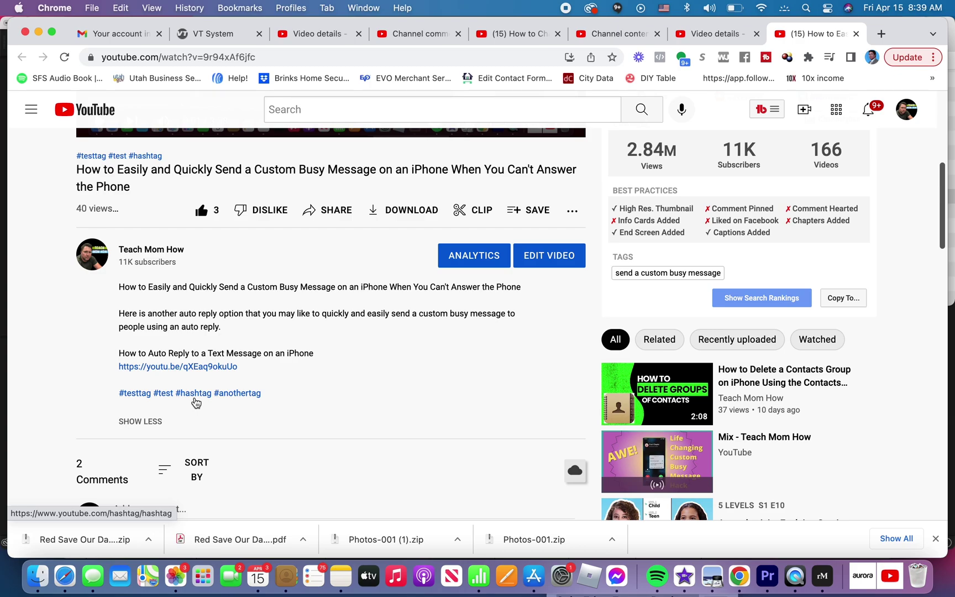
scroll(196, 399, up, 1)
scroll(149, 358, up, 4)
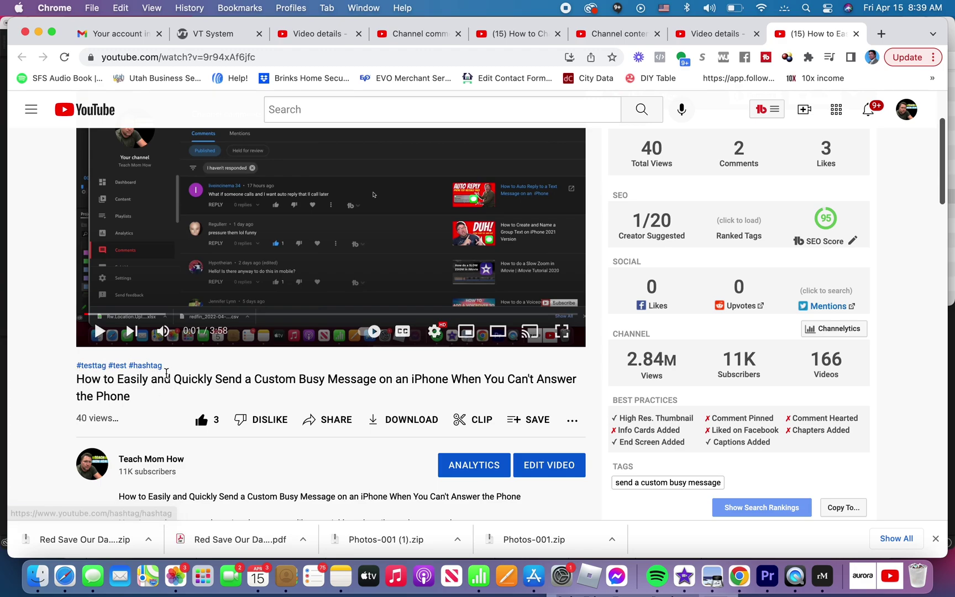
scroll(284, 419, down, 2)
scroll(285, 417, down, 4)
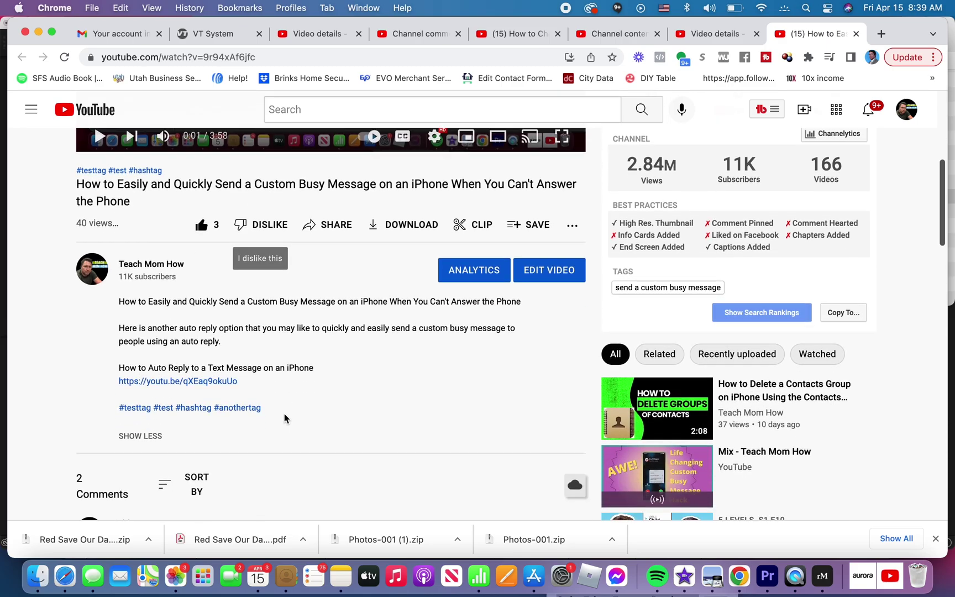
scroll(285, 415, up, 1)
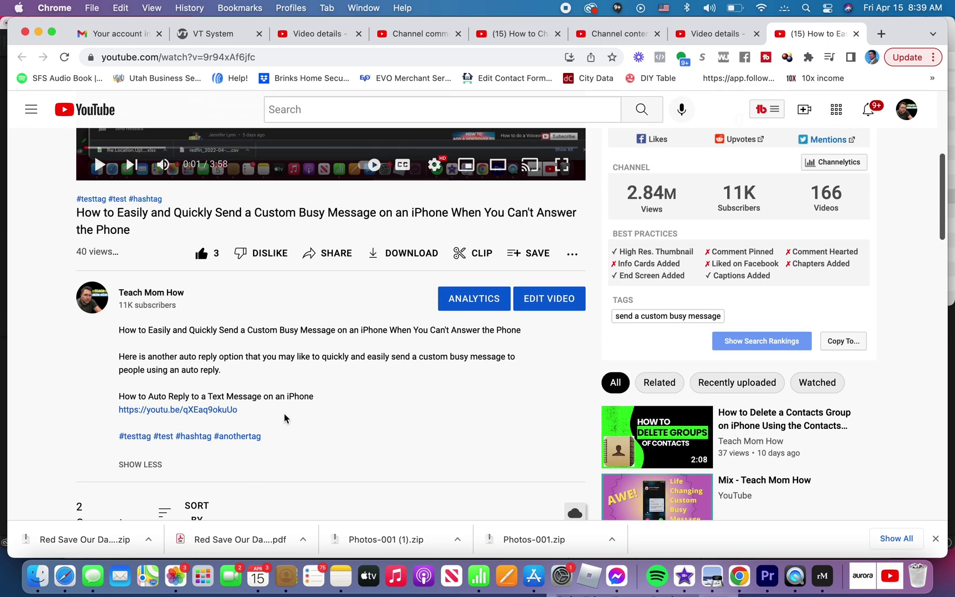
scroll(285, 414, up, 3)
scroll(284, 414, up, 5)
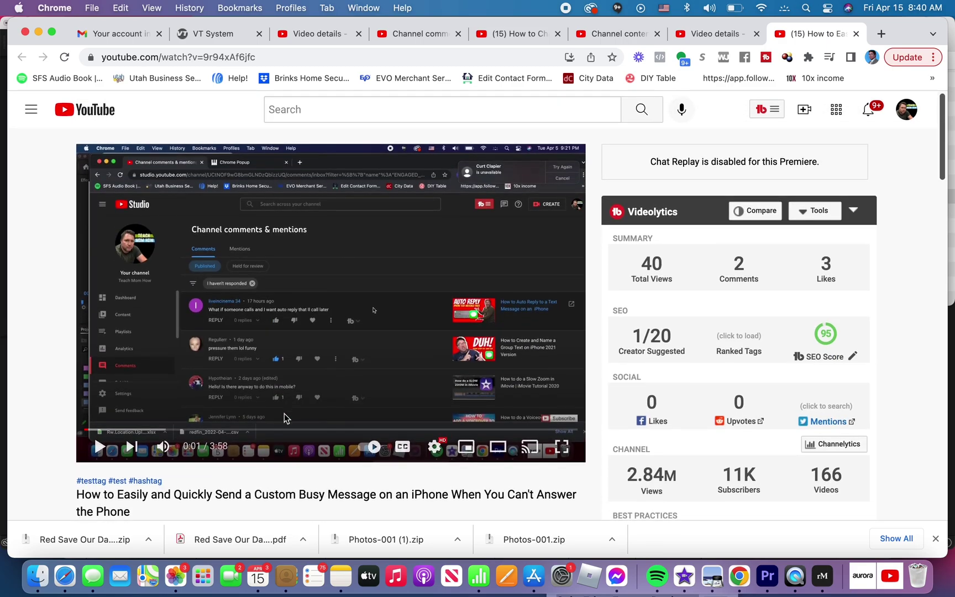